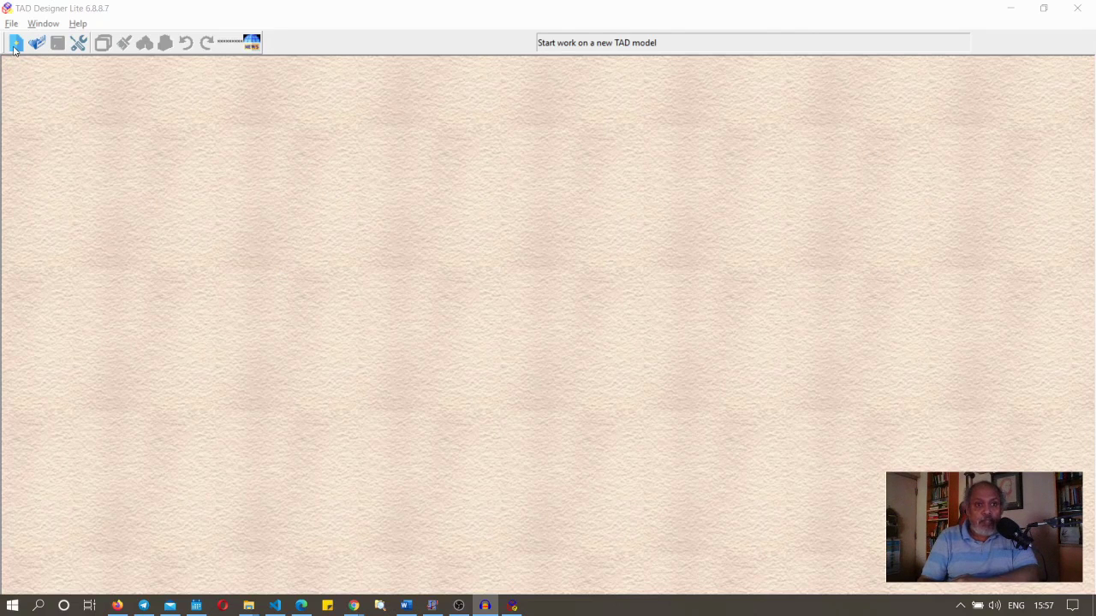
Start a new TAD model and draw a room about 5.03 by 3.42 m beside the sample building, naming it LivingRoom.
left_click(16, 44)
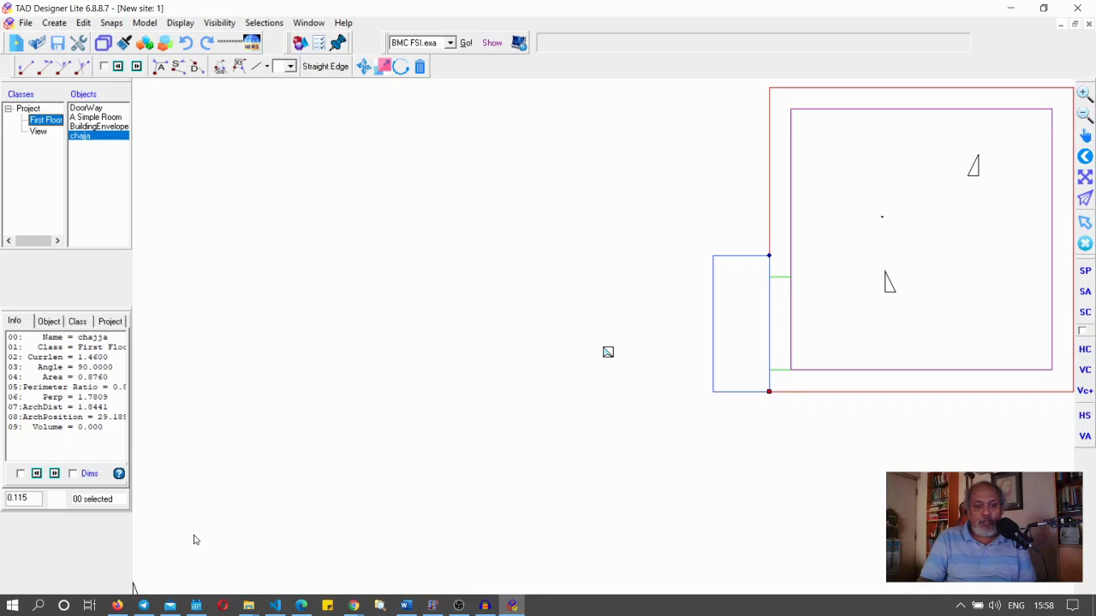
left_click_drag(194, 535, 664, 221)
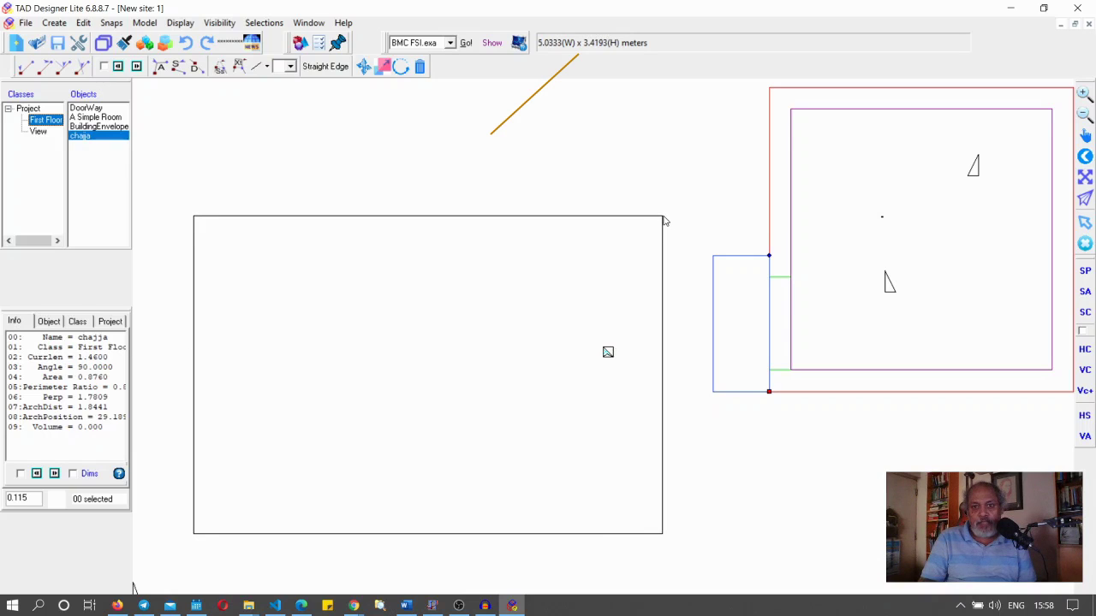
left_click_drag(663, 220, 662, 220)
type("LivingRoom")
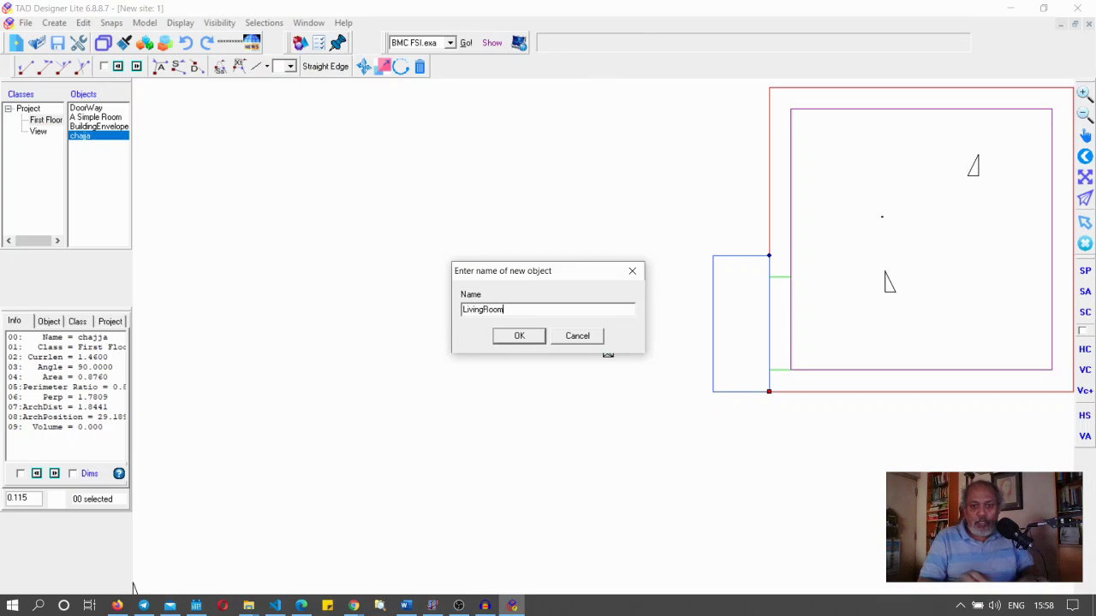
key("Return")
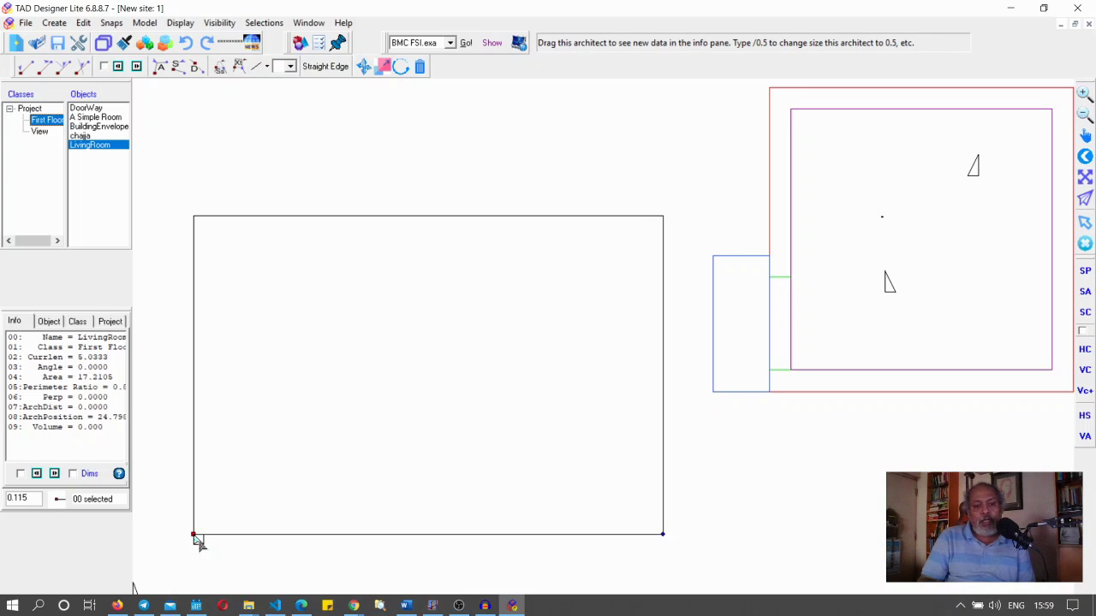
Move the architect marker to several positions inside the living room to examine its distance and perpendicular readings.
left_click_drag(197, 539, 402, 347)
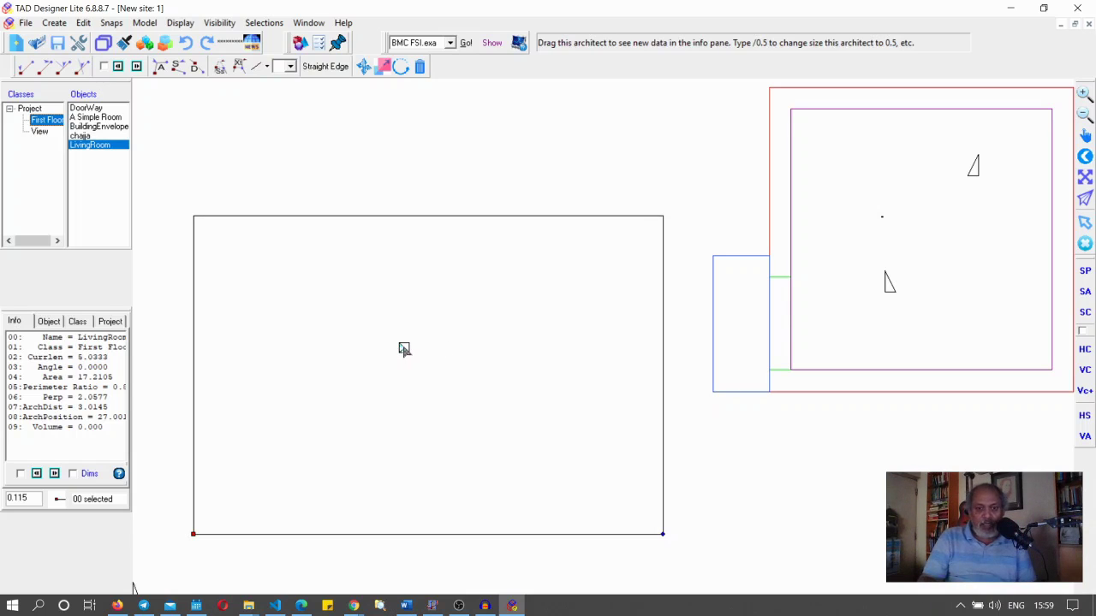
left_click_drag(404, 349, 587, 276)
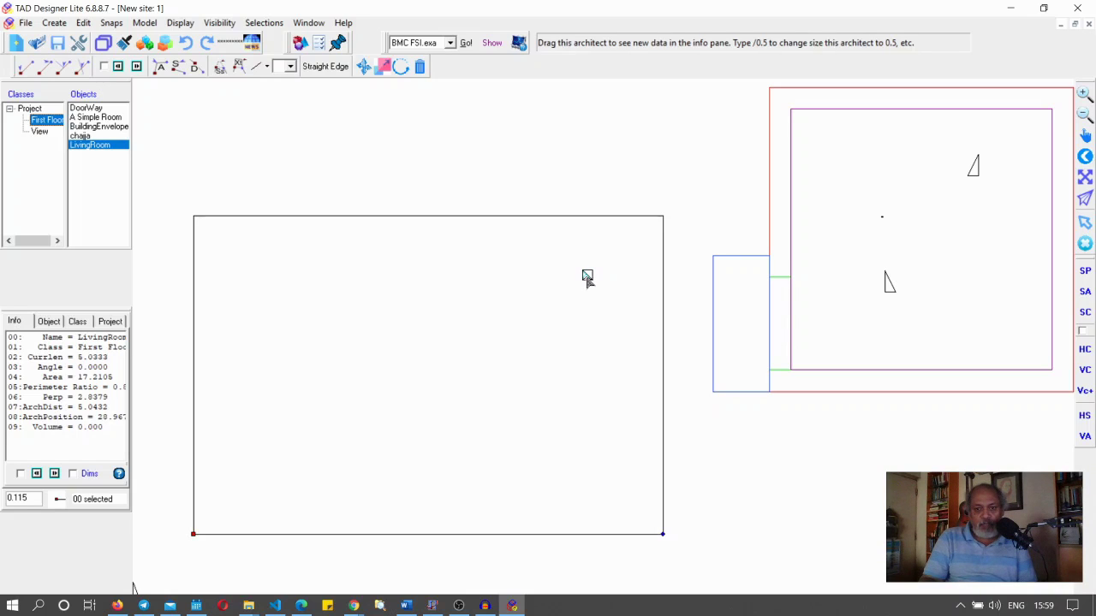
left_click_drag(586, 275, 496, 409)
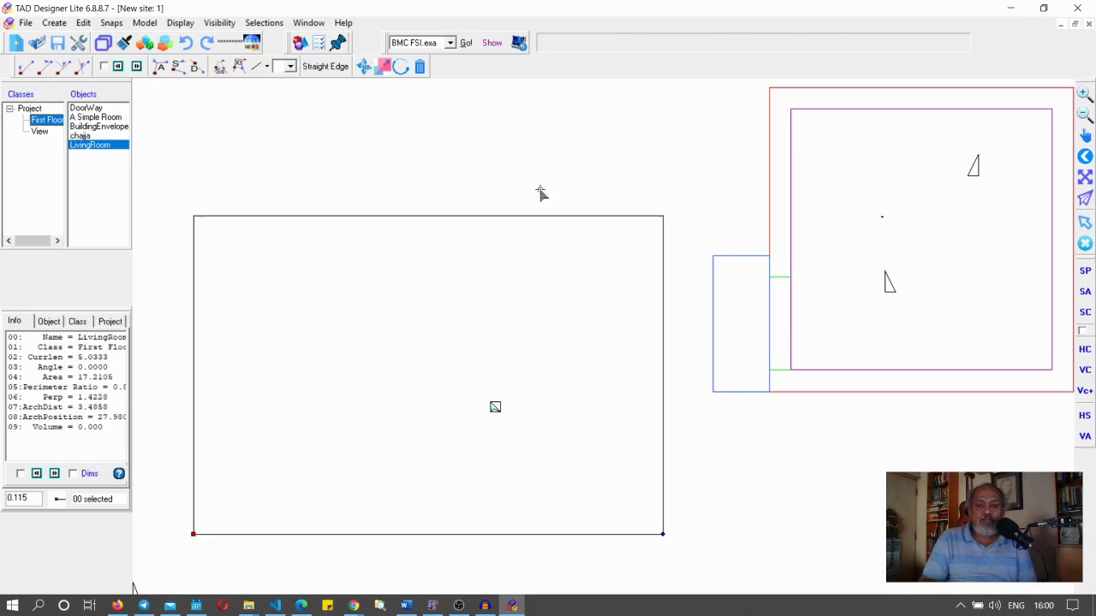
left_click(379, 374)
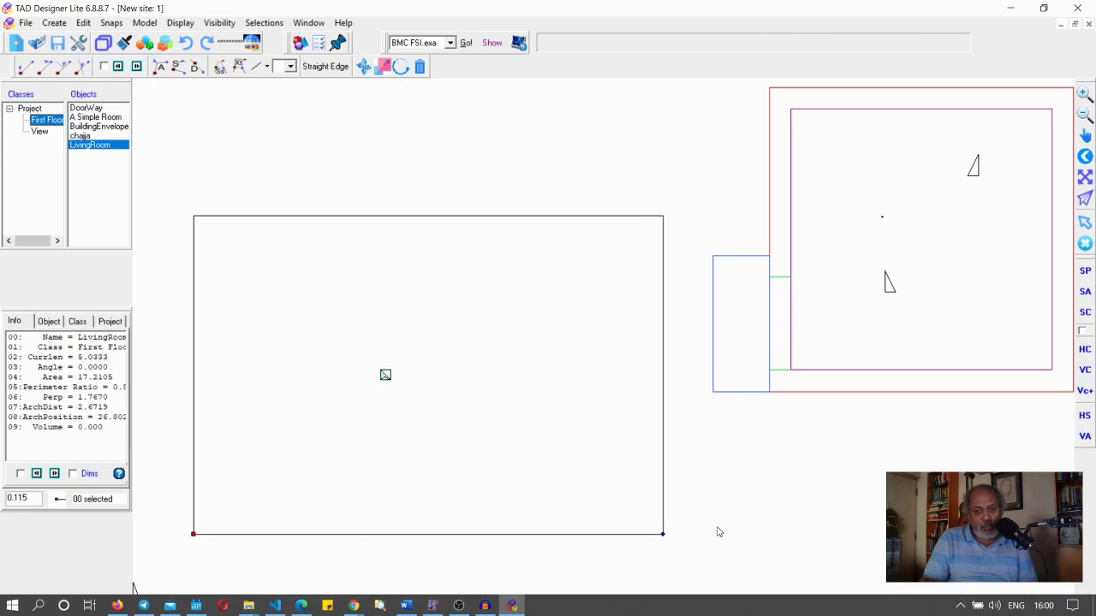
Advance the helper markers around the living room's edges to its left wall to examine that edge's data.
left_click(55, 474)
left_click(54, 474)
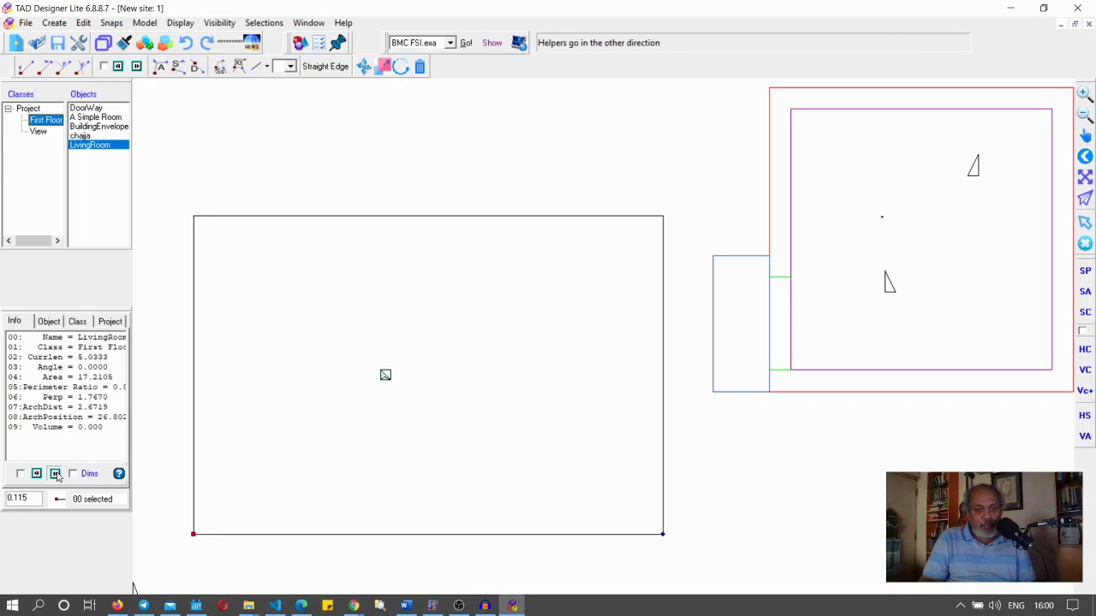
left_click(55, 474)
left_click(55, 475)
left_click(55, 474)
left_click(55, 475)
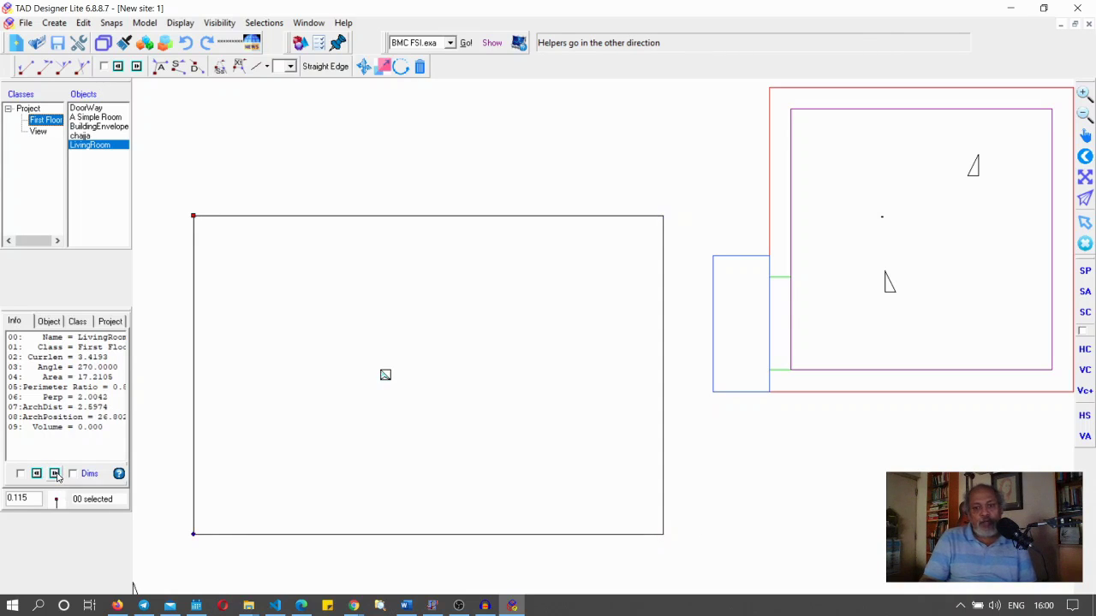
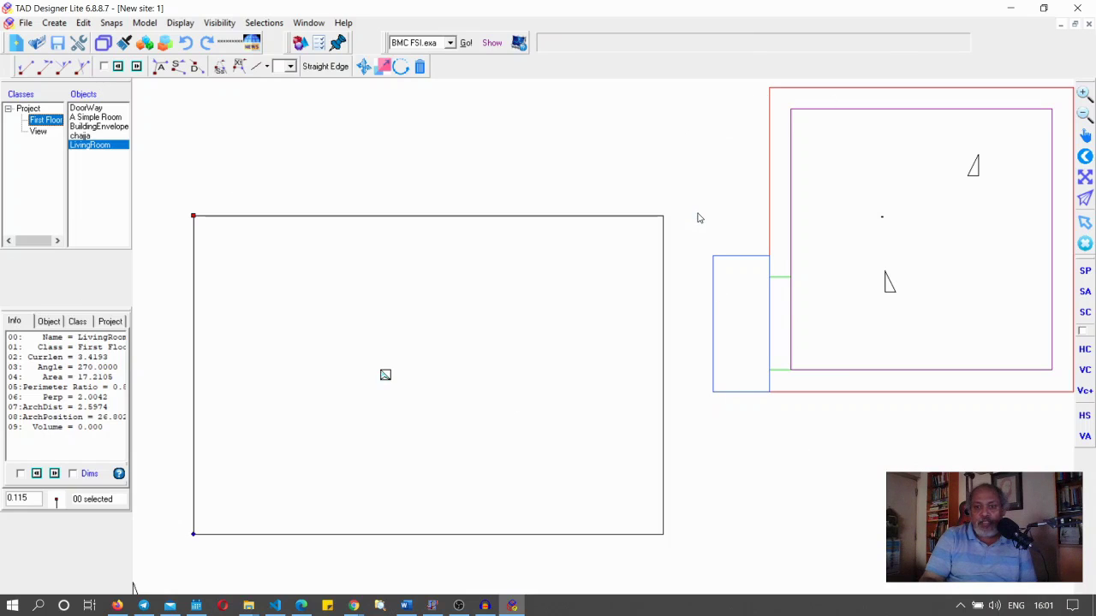
Select the four sample objects: the doorway, simple room, building envelope and chajja.
left_click_drag(695, 215, 822, 425)
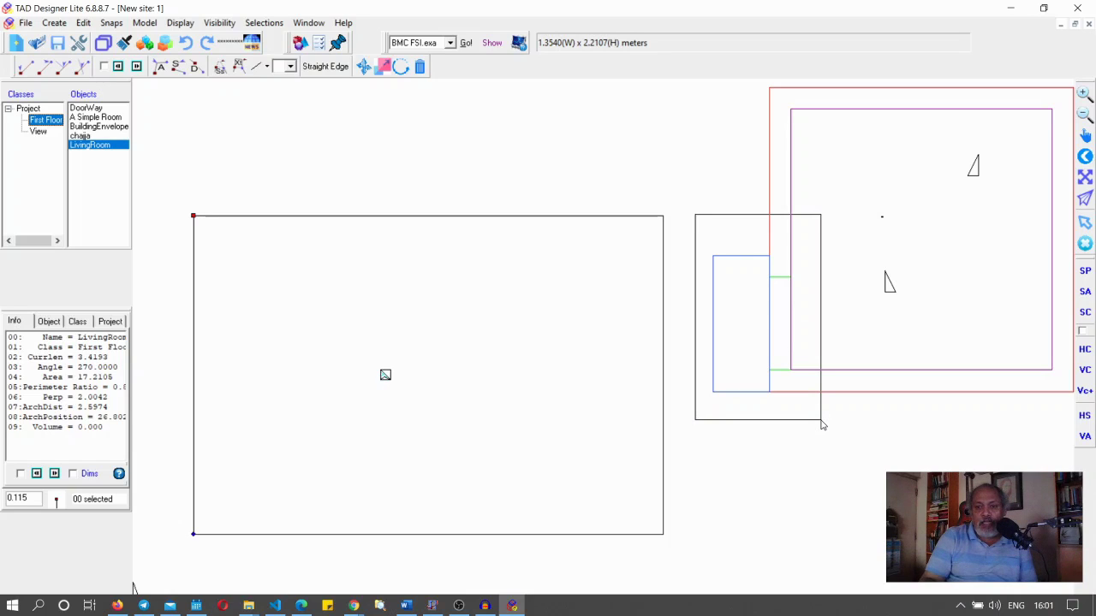
left_click_drag(820, 424, 821, 425)
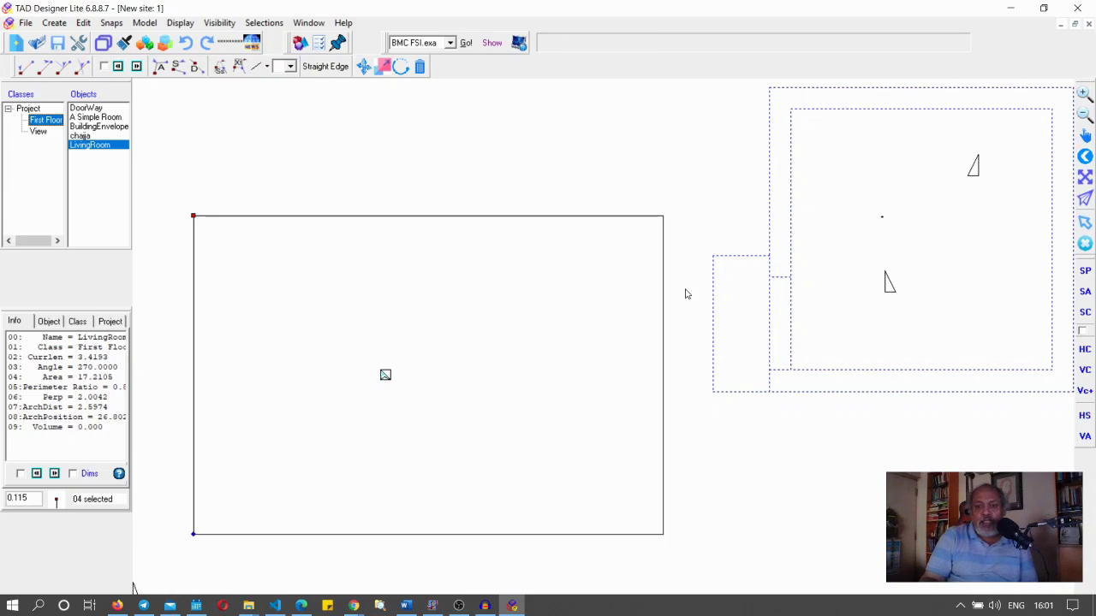
left_click_drag(307, 101, 529, 205)
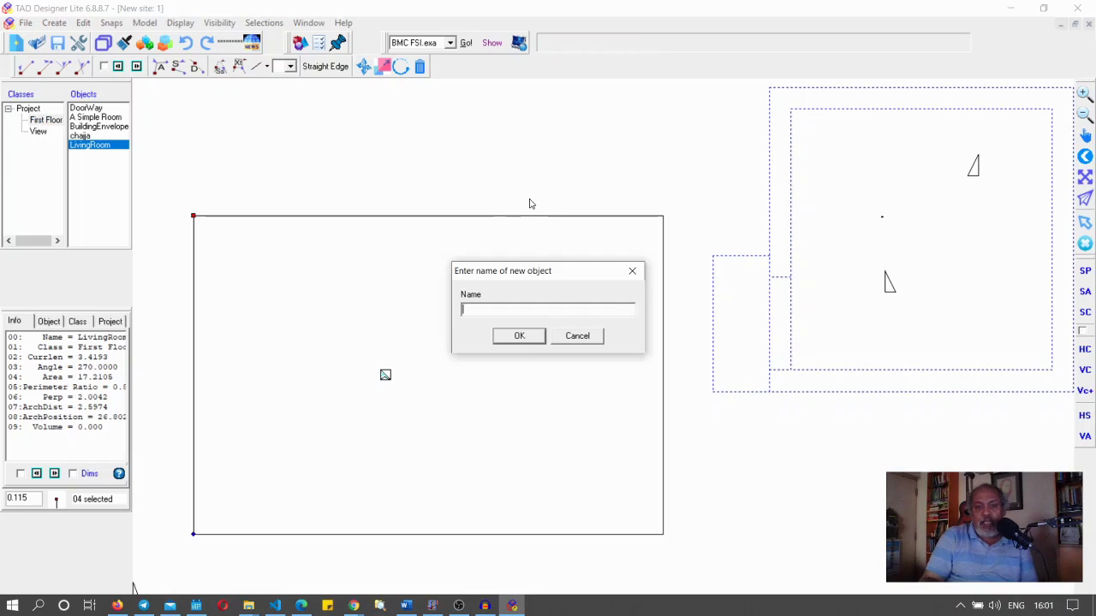
left_click(595, 309)
left_click(582, 336)
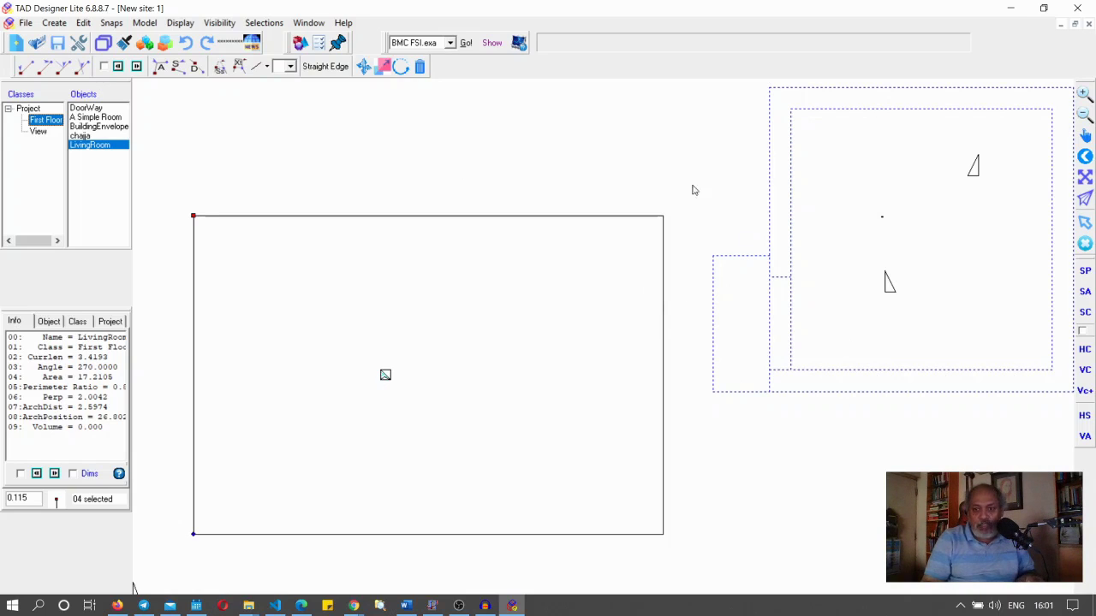
Delete the selected sample objects and check which objects the View and First Floor classes contain.
left_click(419, 72)
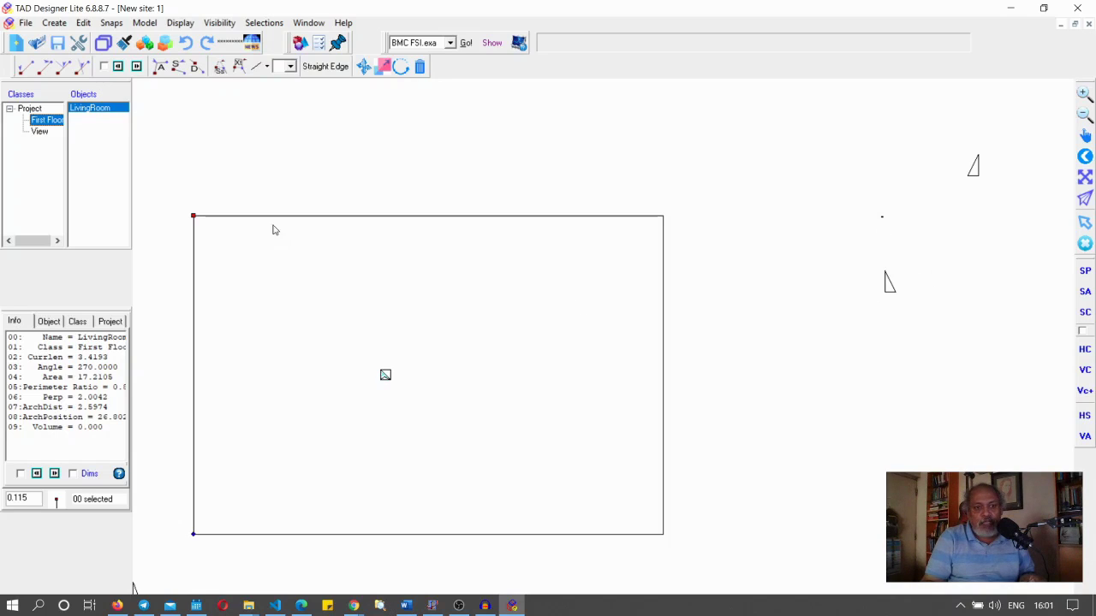
left_click(39, 132)
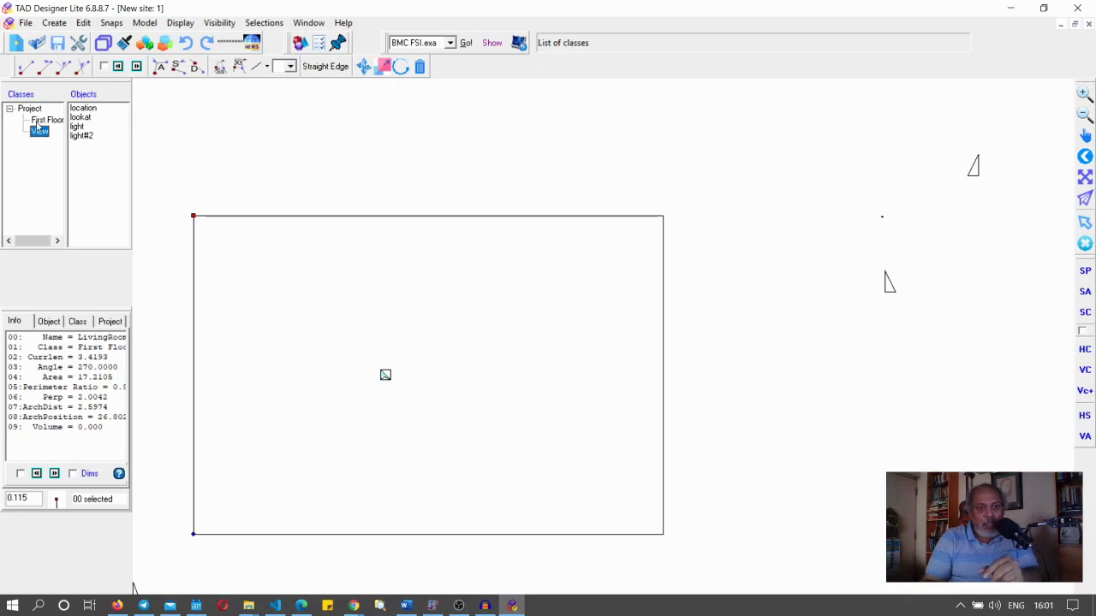
left_click(43, 122)
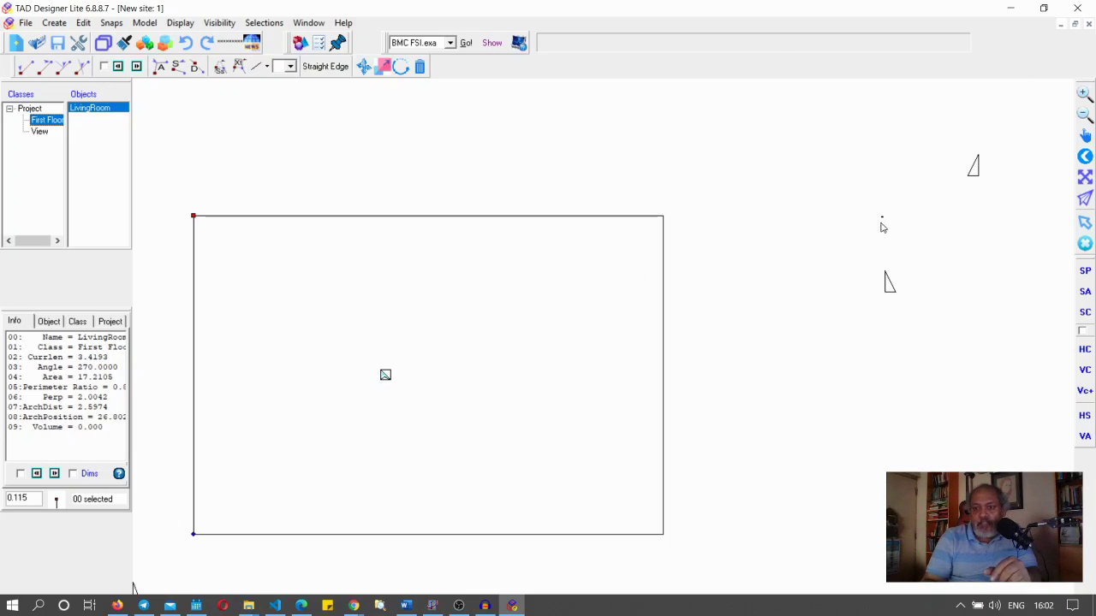
Draw a rectangular room about 3.68 m wide just above the living room's right half and name it Bedroom.
left_click(1084, 117)
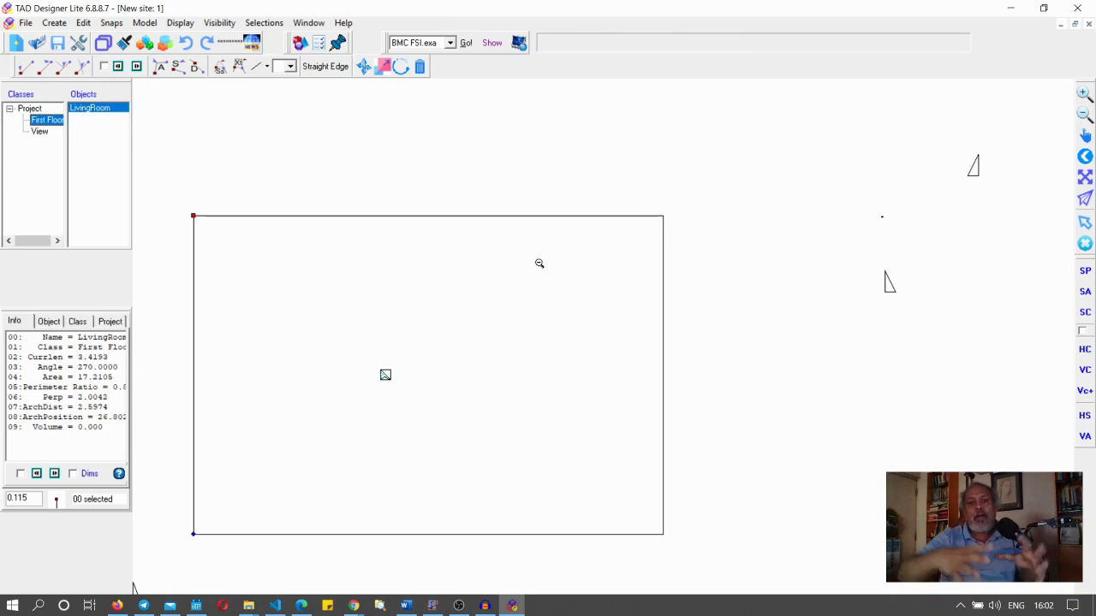
left_click_drag(356, 175, 782, 406)
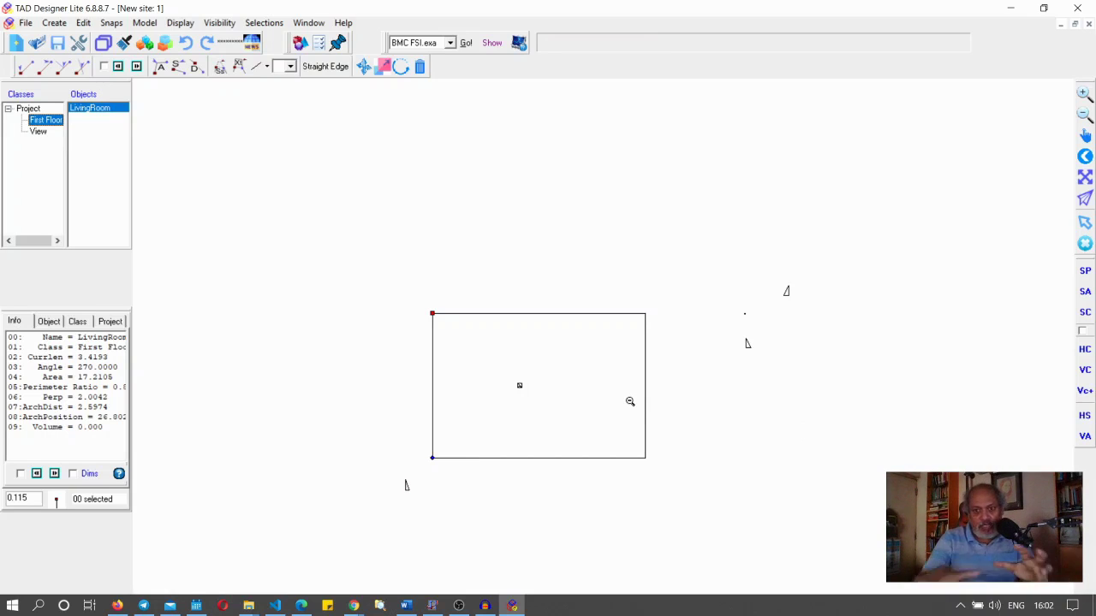
left_click(1085, 224)
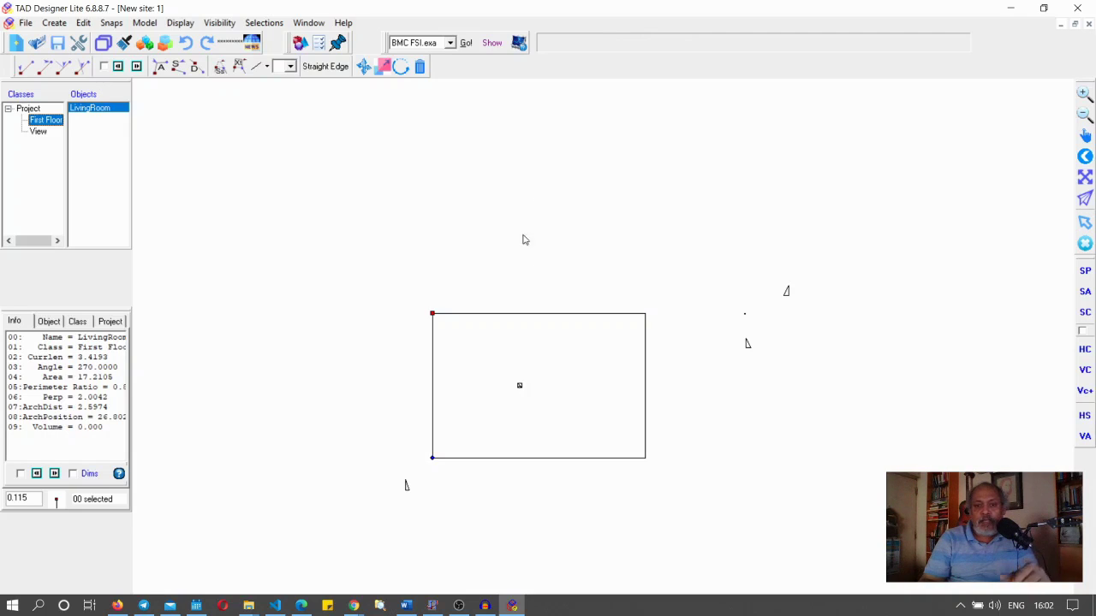
left_click_drag(518, 184, 814, 240)
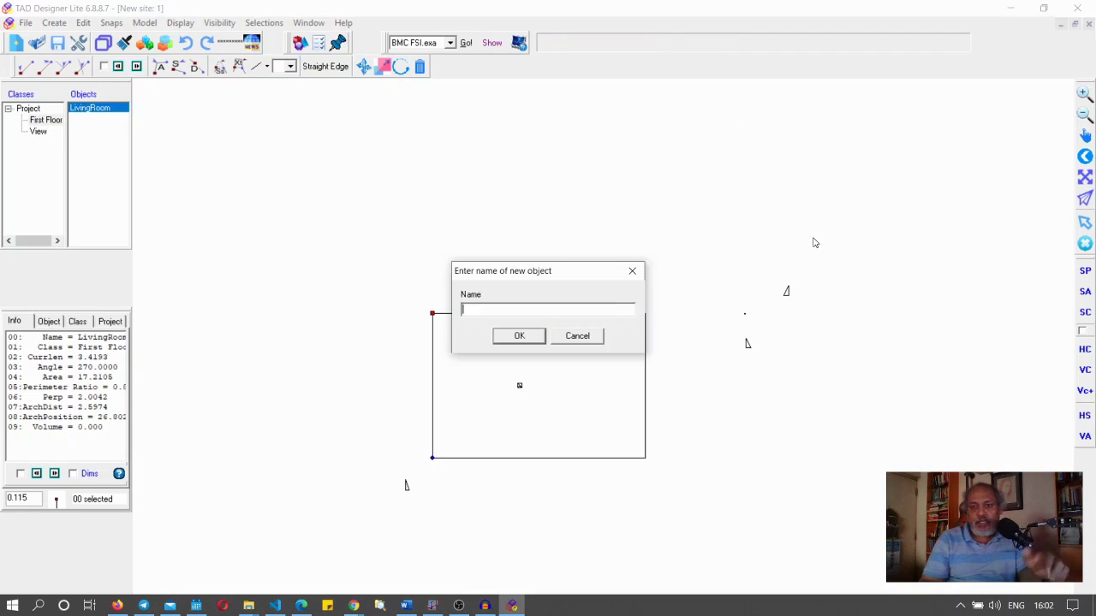
key("Escape")
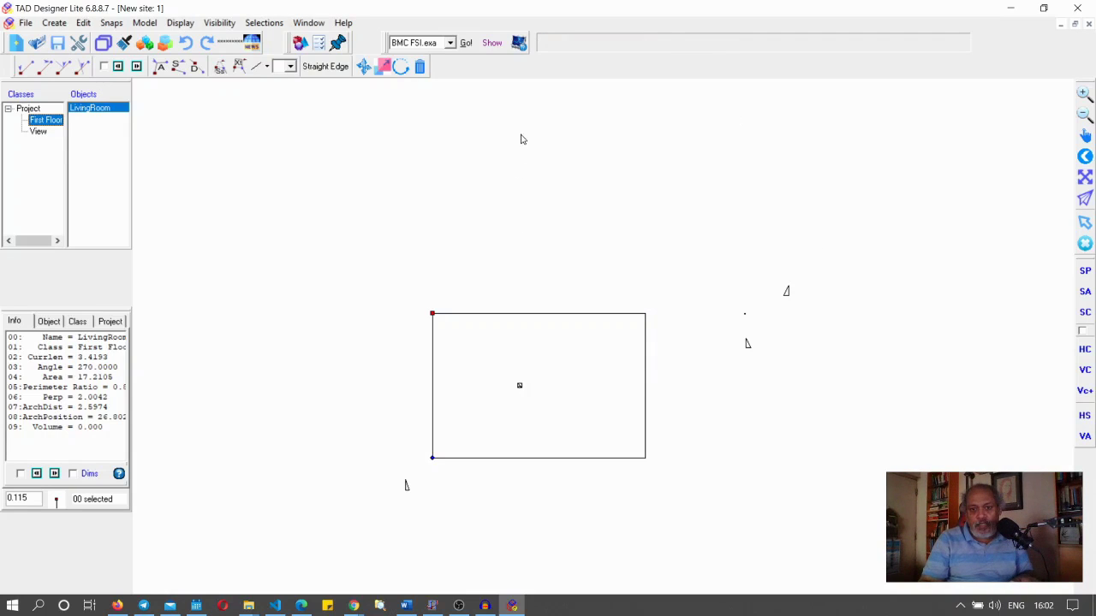
left_click_drag(538, 310, 695, 184)
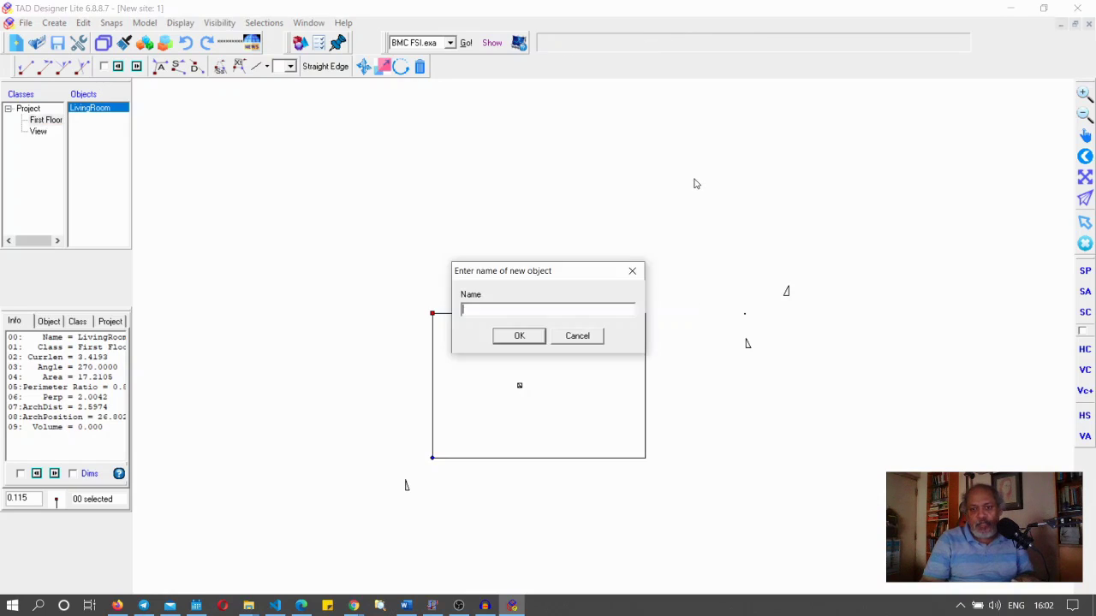
type("Bedroom")
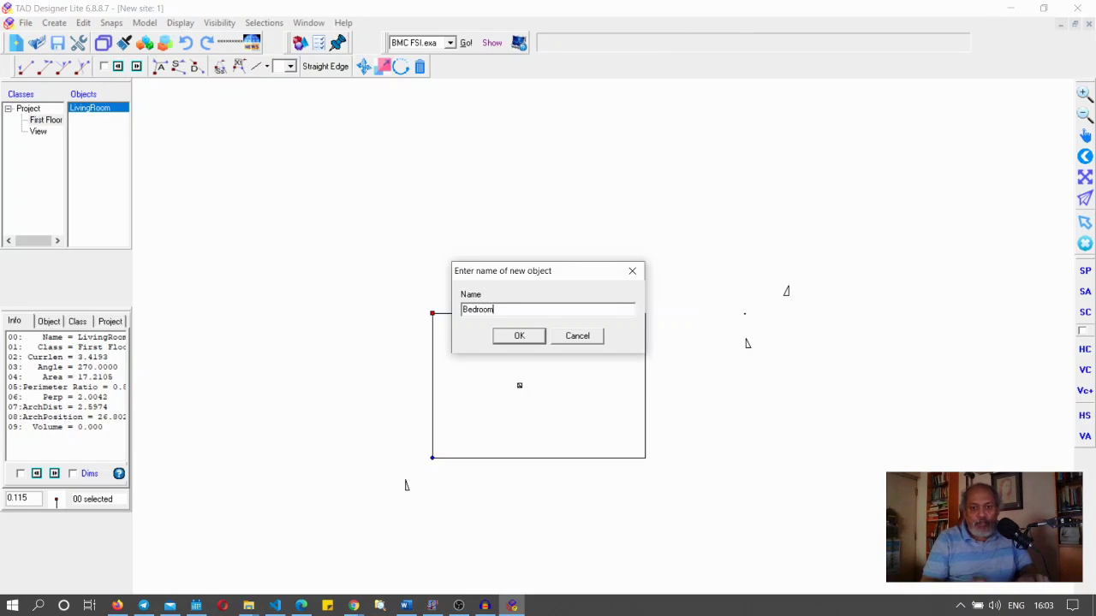
key("Return")
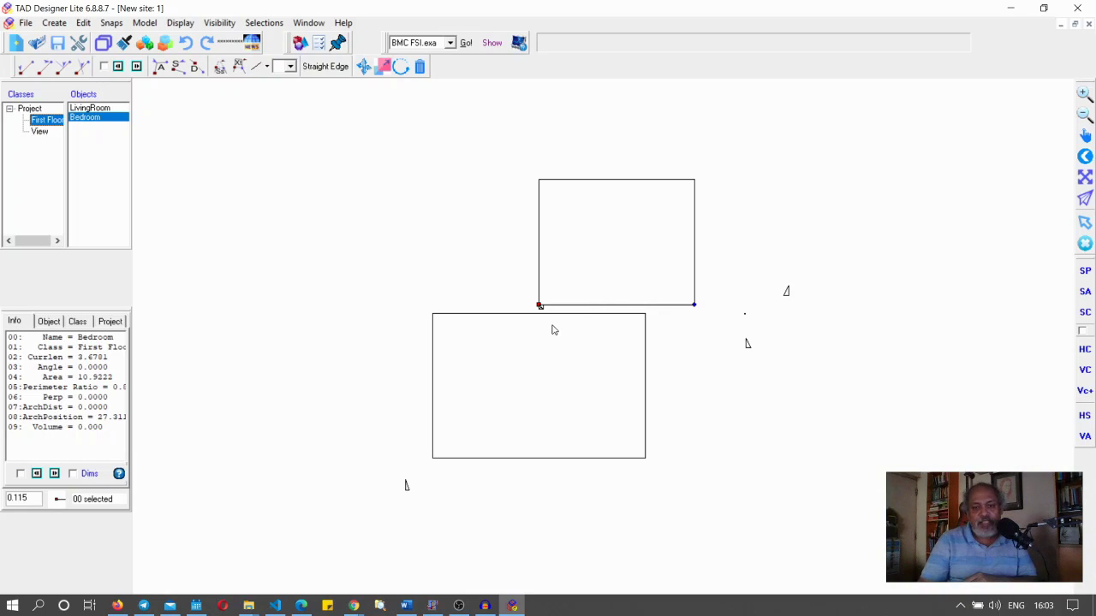
Select the living room and bedroom together, move them about 2.4 m to the left and clear the selection.
left_click(1084, 93)
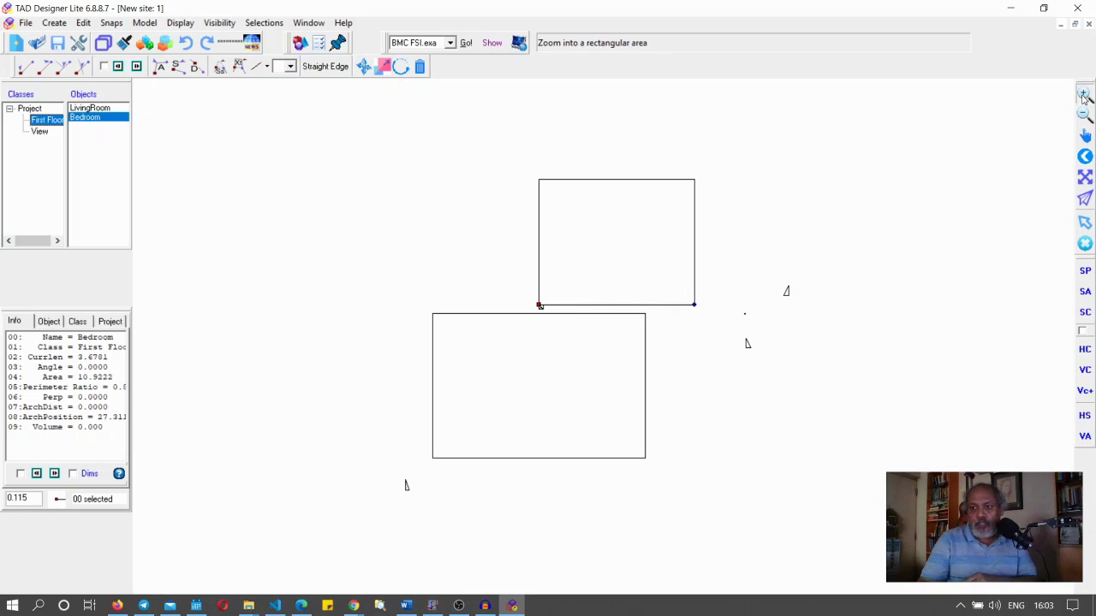
left_click_drag(336, 148, 730, 468)
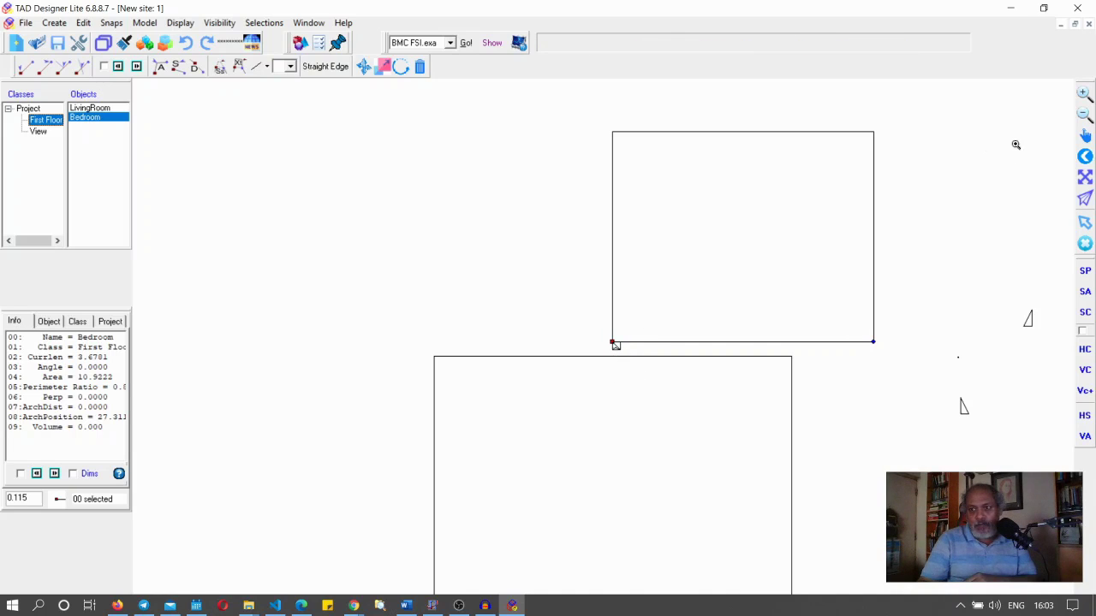
left_click(1085, 180)
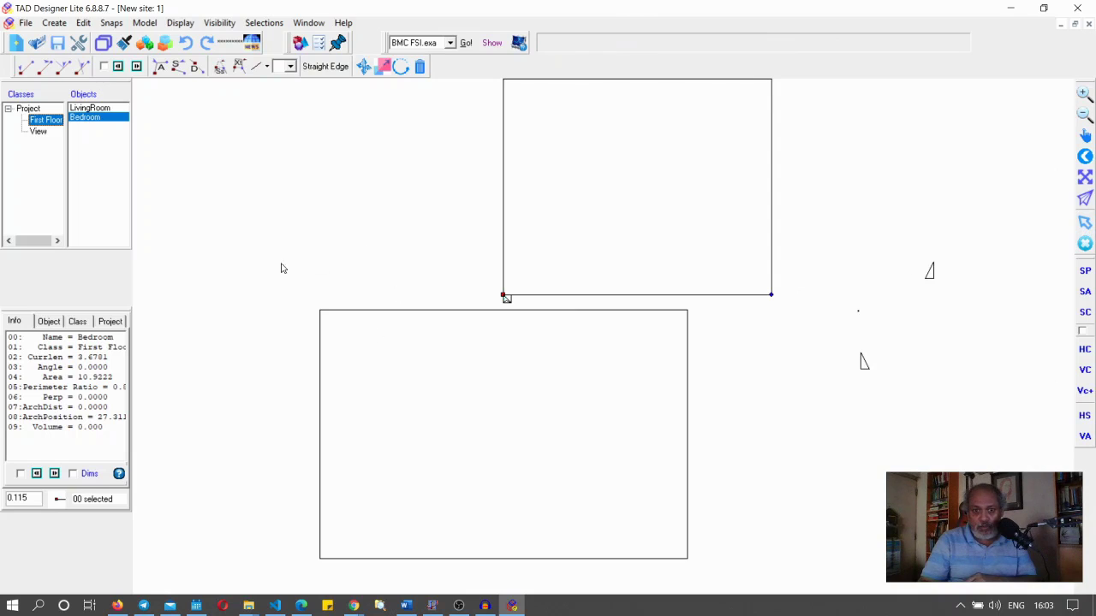
left_click_drag(272, 240, 762, 432)
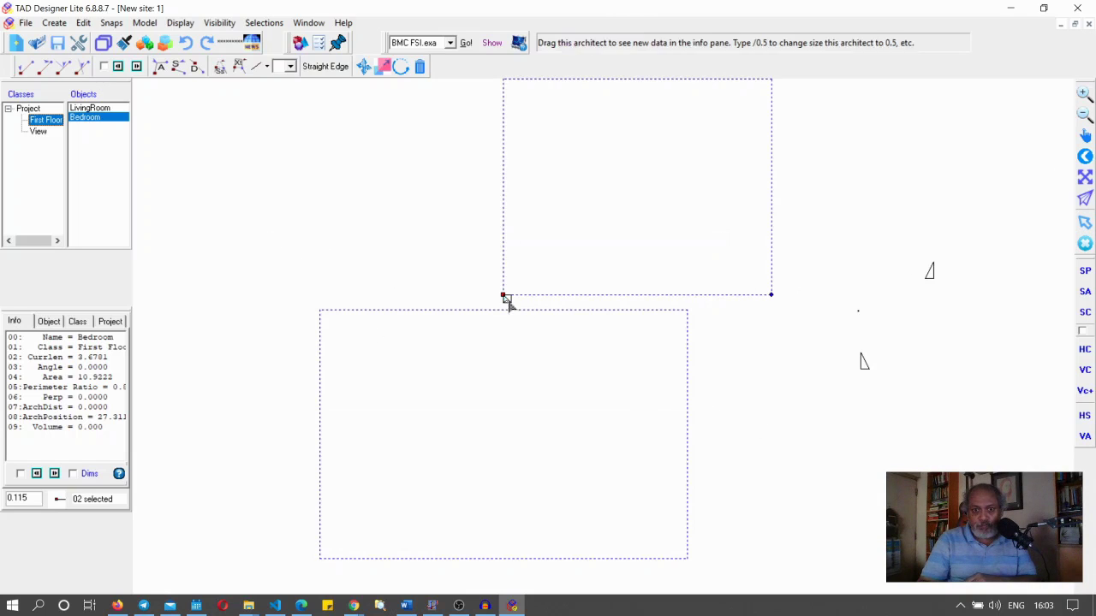
left_click_drag(506, 296, 333, 283)
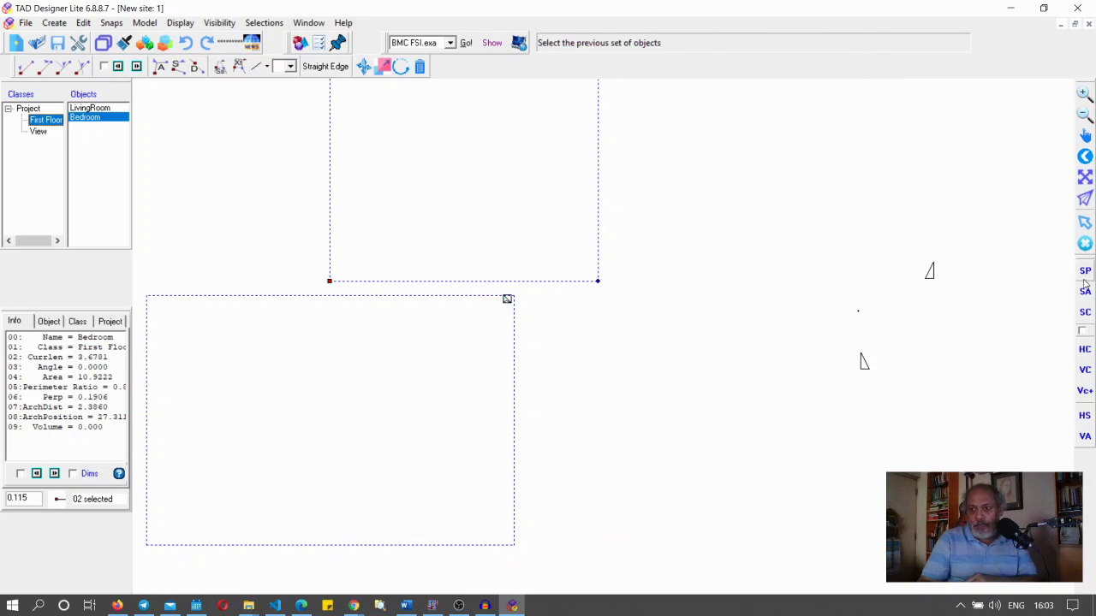
left_click(1085, 243)
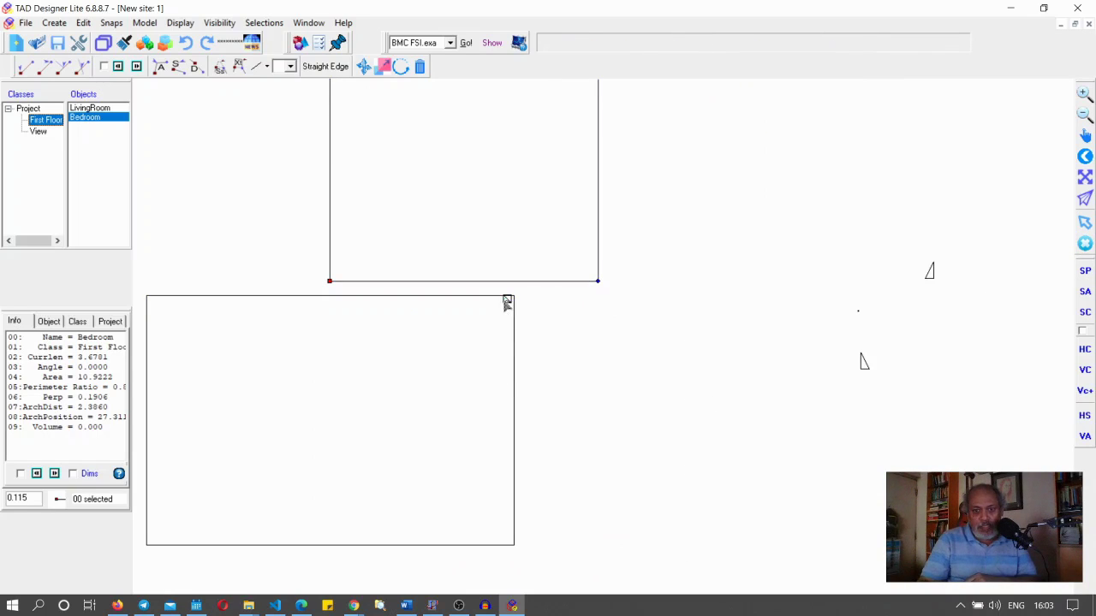
Draw a rectangular room about 2.05 m wide just right of the living room and name it Kitchen.
left_click_drag(509, 300, 600, 488)
left_click_drag(677, 504, 528, 297)
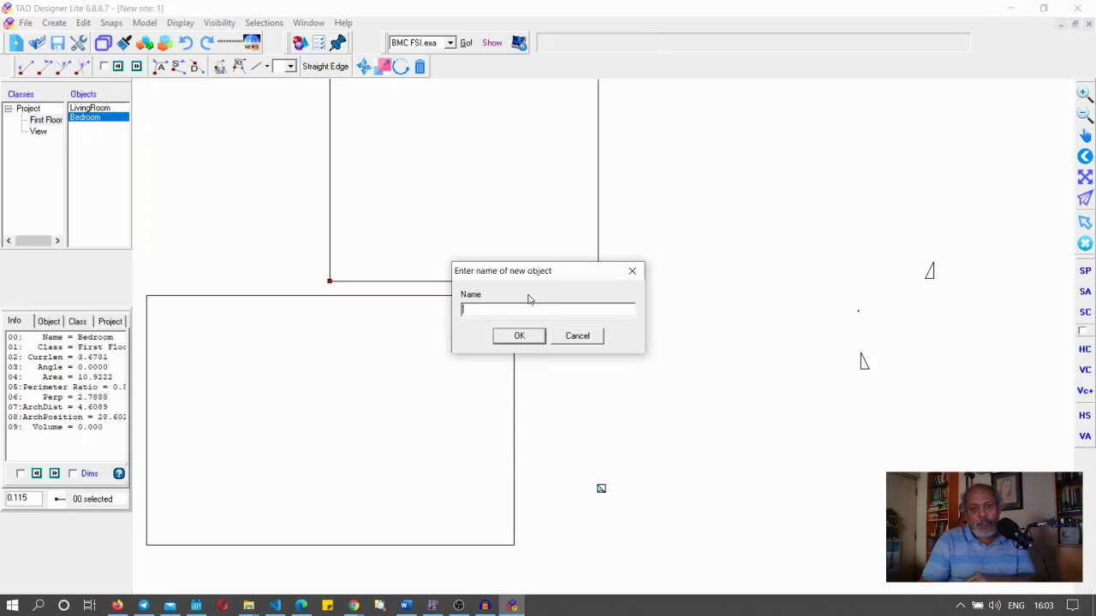
type("Kitchen")
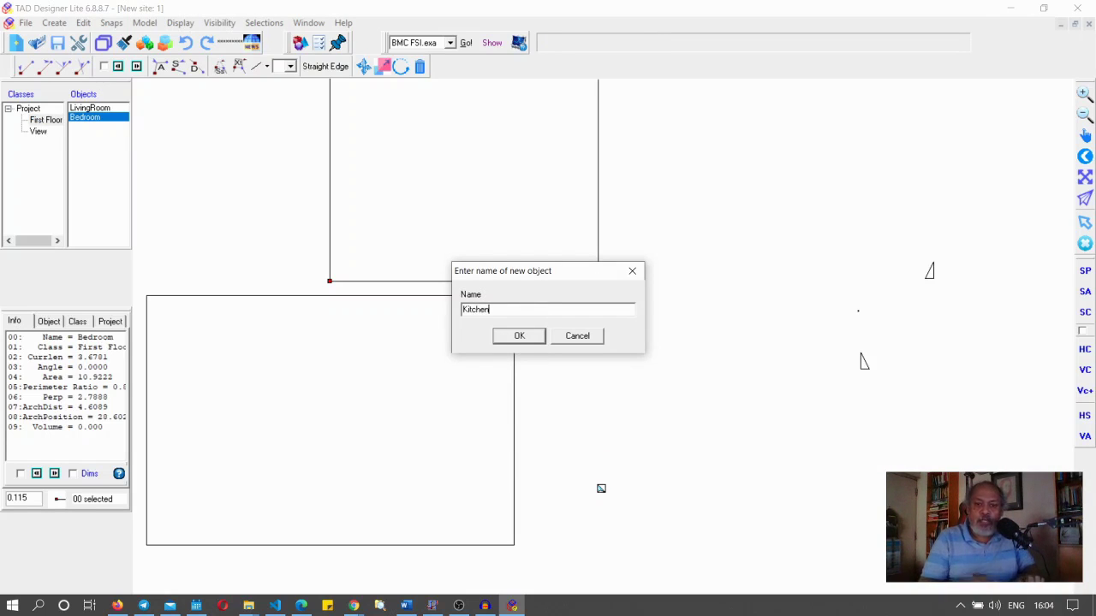
key("Return")
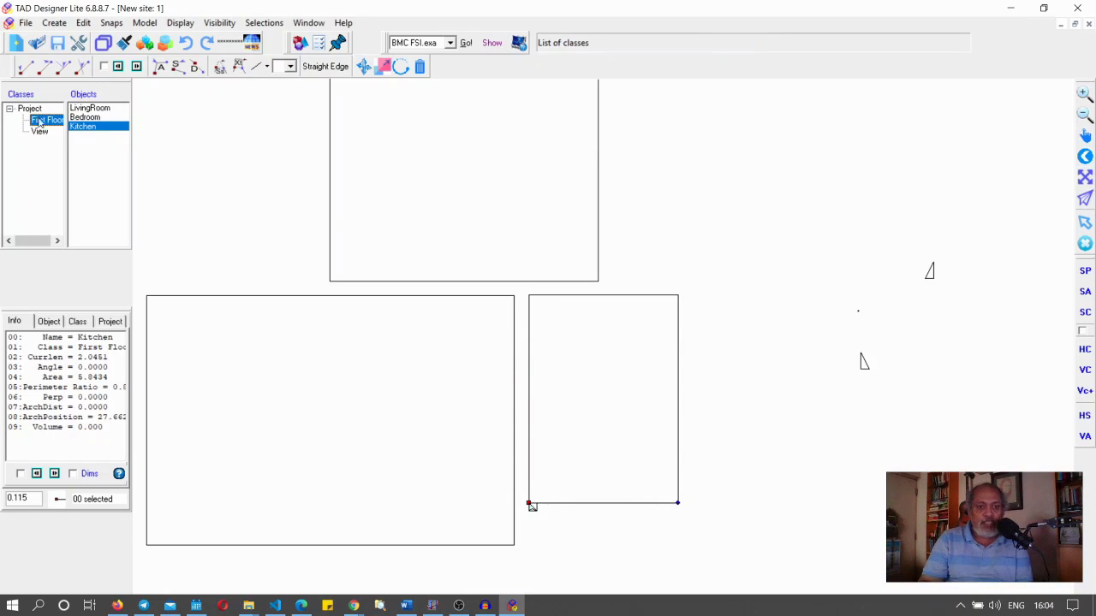
Make the bedroom and the living room current in turn, and select the living room, bedroom and kitchen together.
left_click(83, 118)
left_click(83, 107)
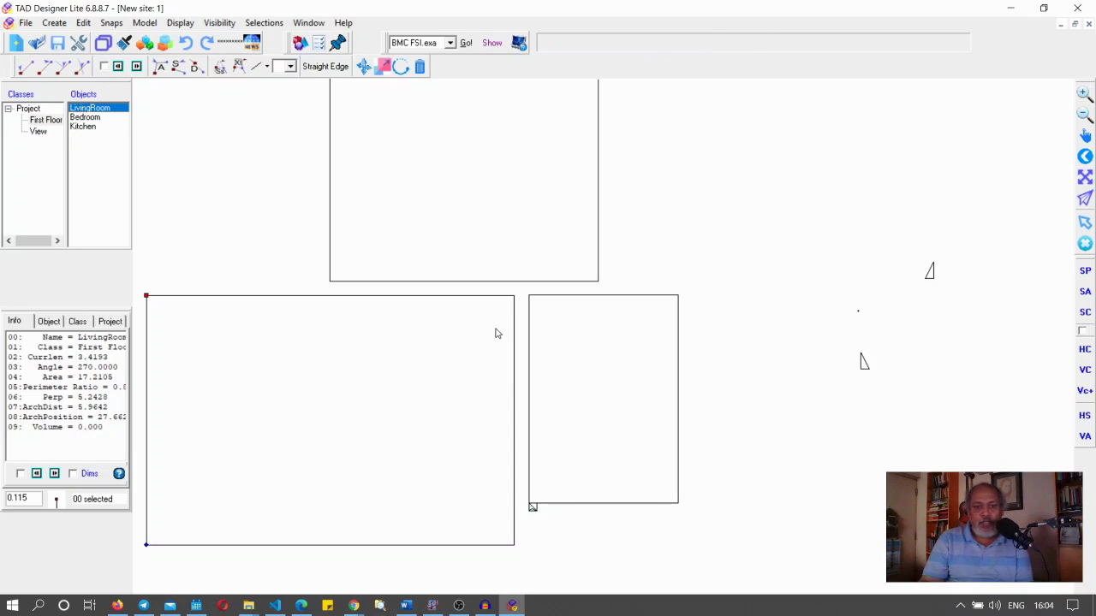
left_click_drag(286, 238, 685, 344)
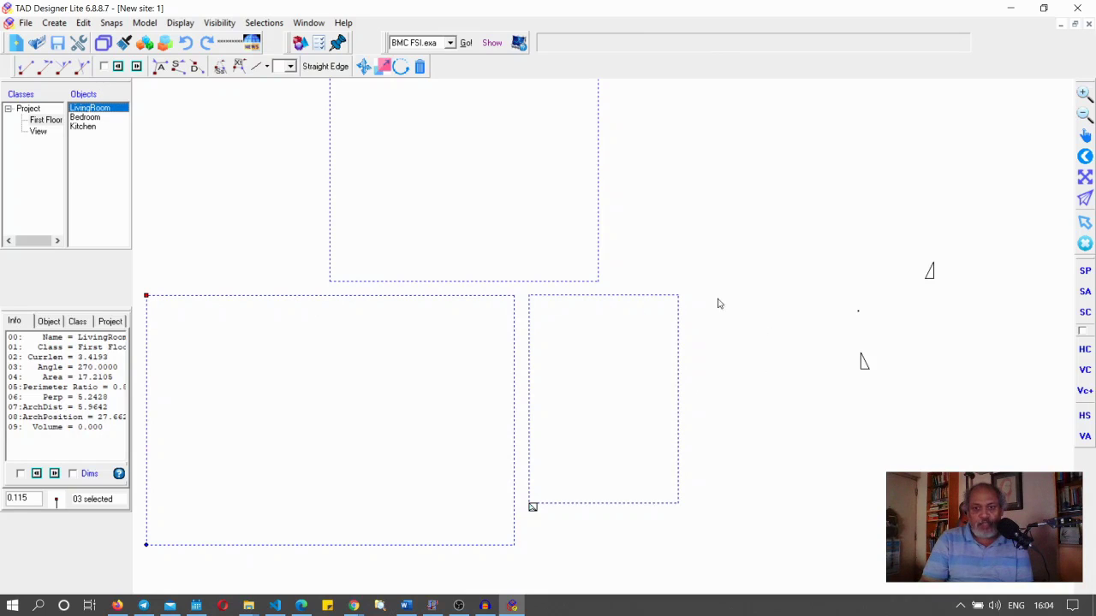
left_click_drag(300, 257, 711, 354)
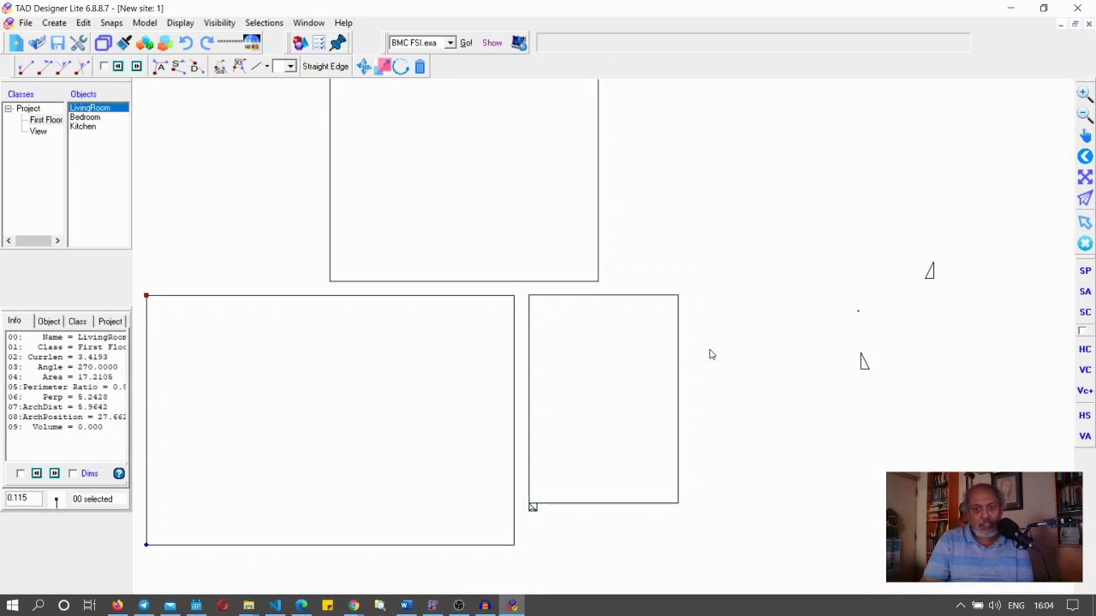
left_click_drag(263, 238, 747, 351)
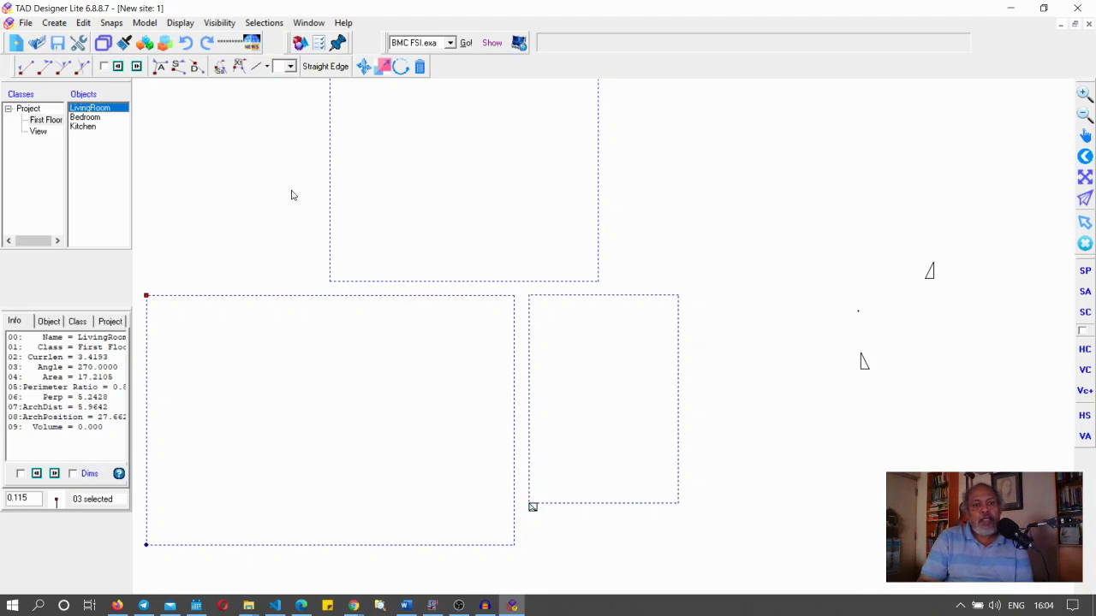
Create an envelope named env around the three selected rooms with an offset of 0.23 m and clear the selection.
left_click(53, 23)
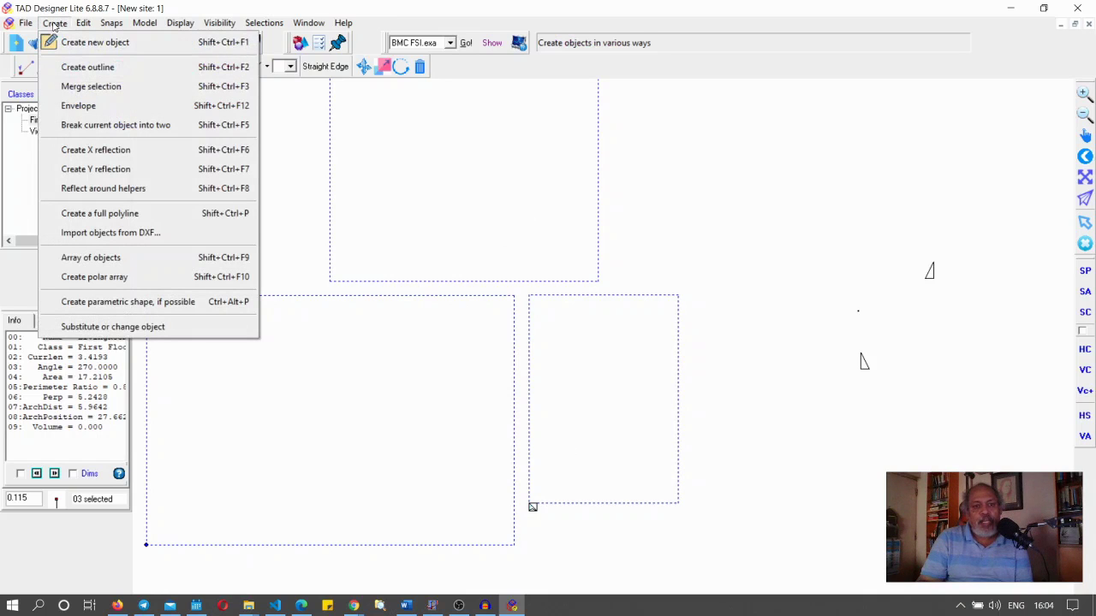
left_click(77, 106)
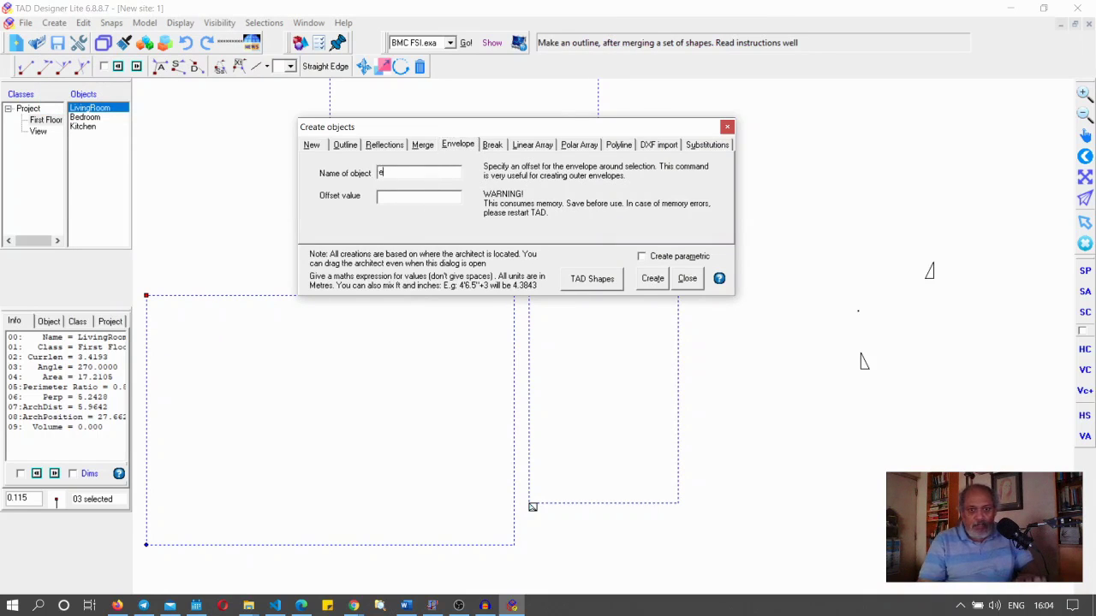
type("env")
key("Tab")
type("0.23")
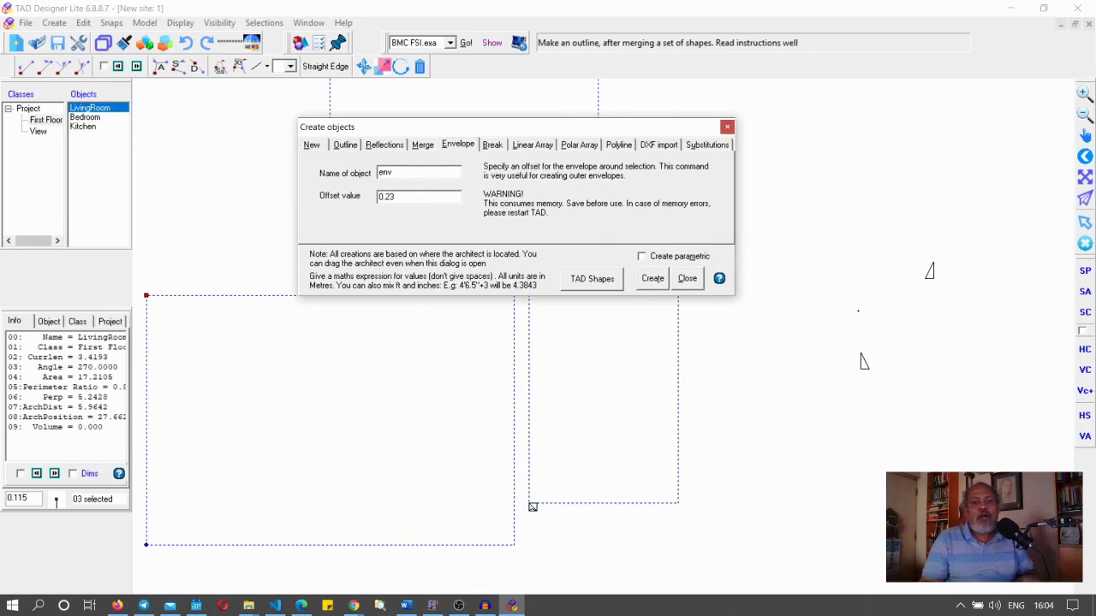
left_click(652, 278)
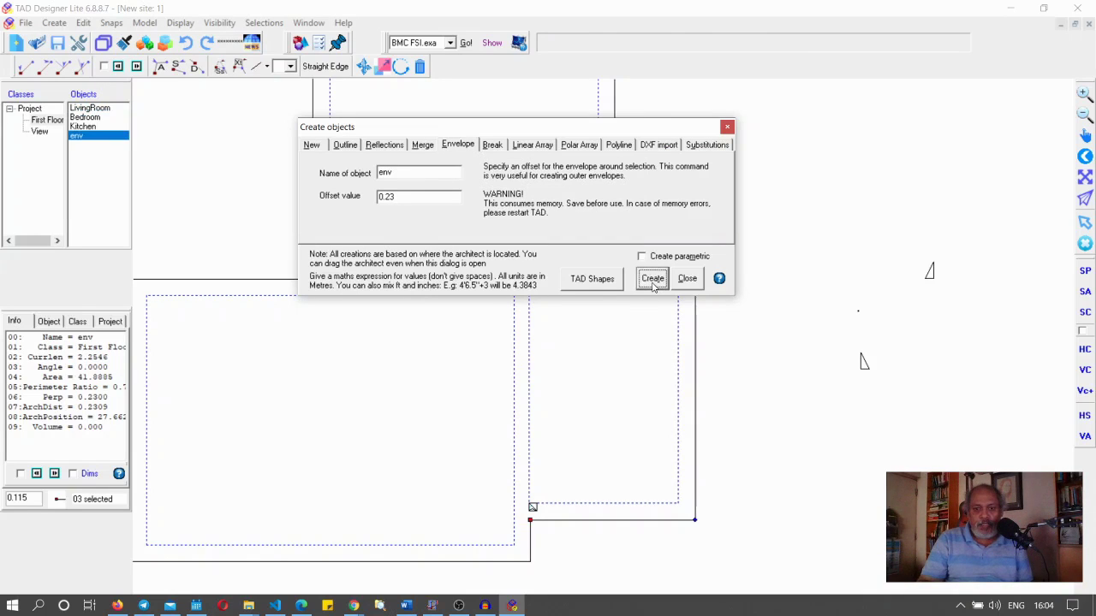
left_click(688, 281)
left_click(1084, 177)
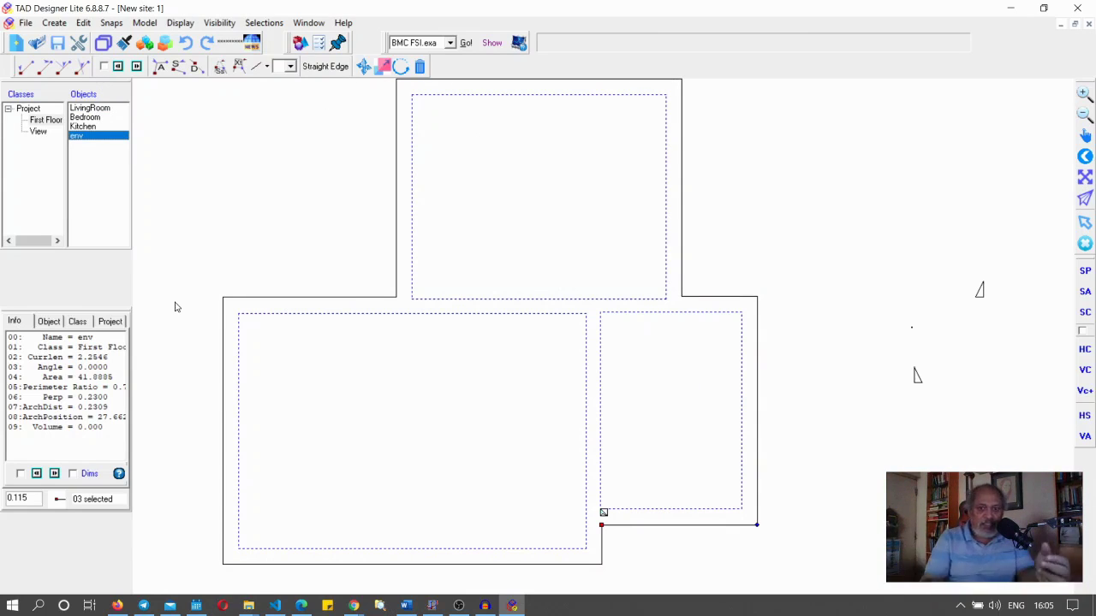
left_click(1084, 244)
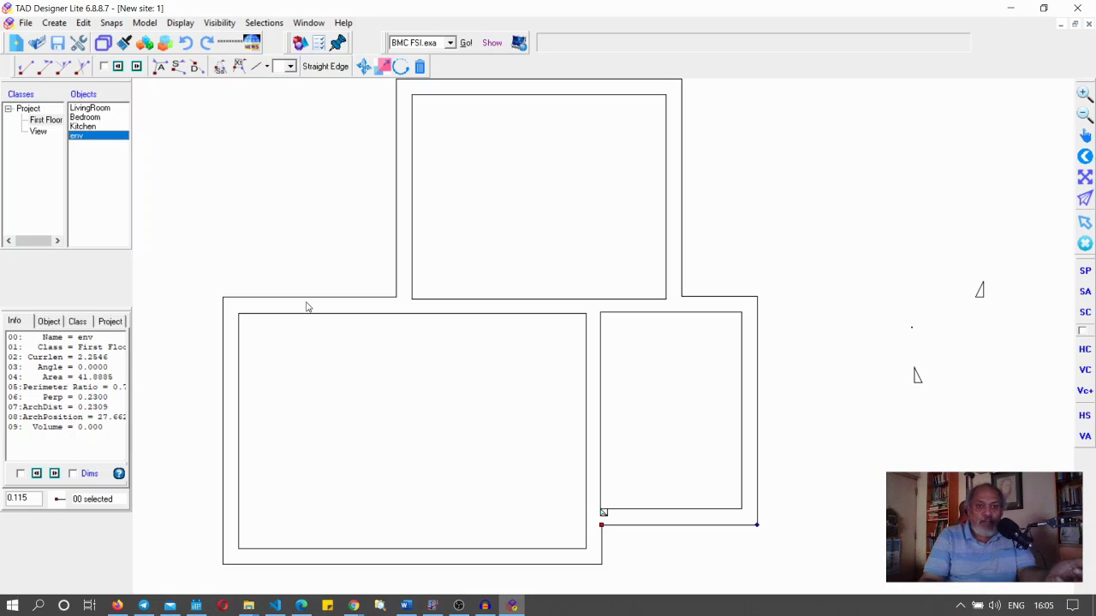
Highlight the kitchen, bedroom and living room one after another to identify each room object in the plan.
left_click(83, 127)
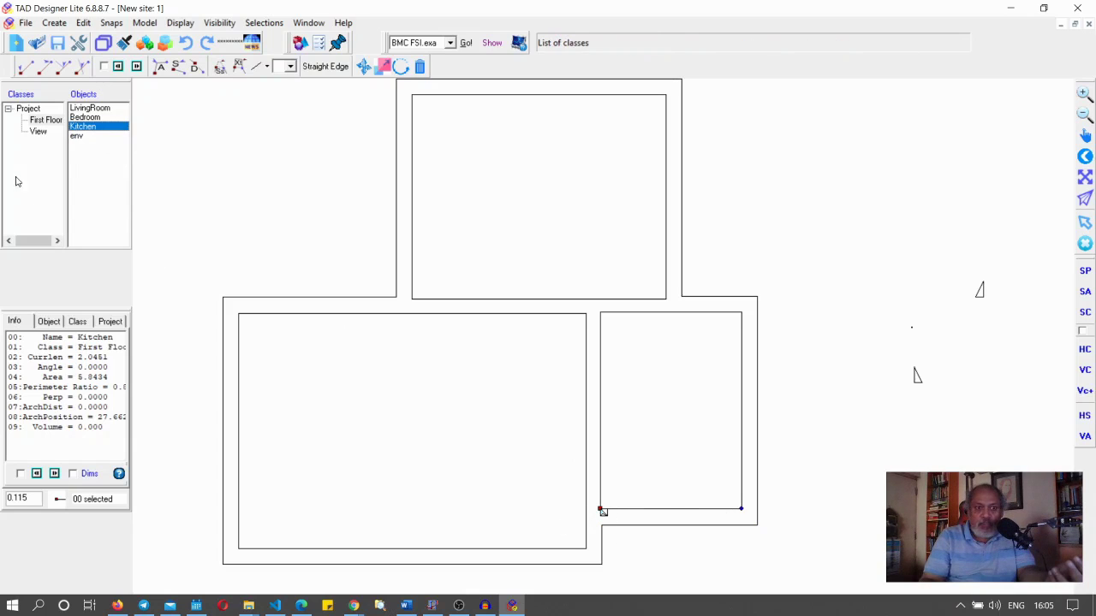
left_click(82, 118)
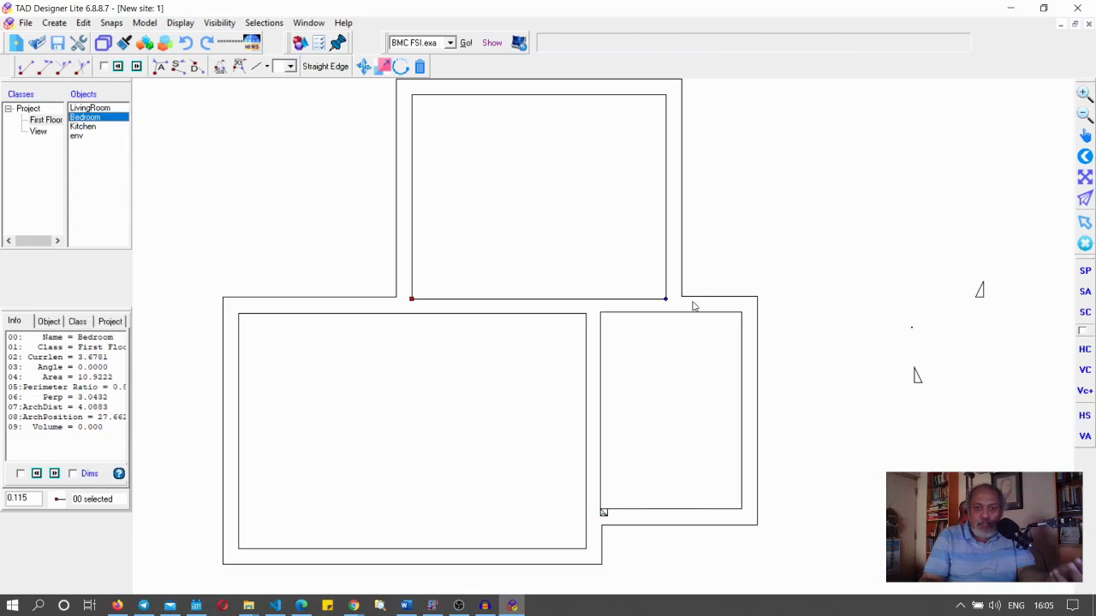
left_click(84, 108)
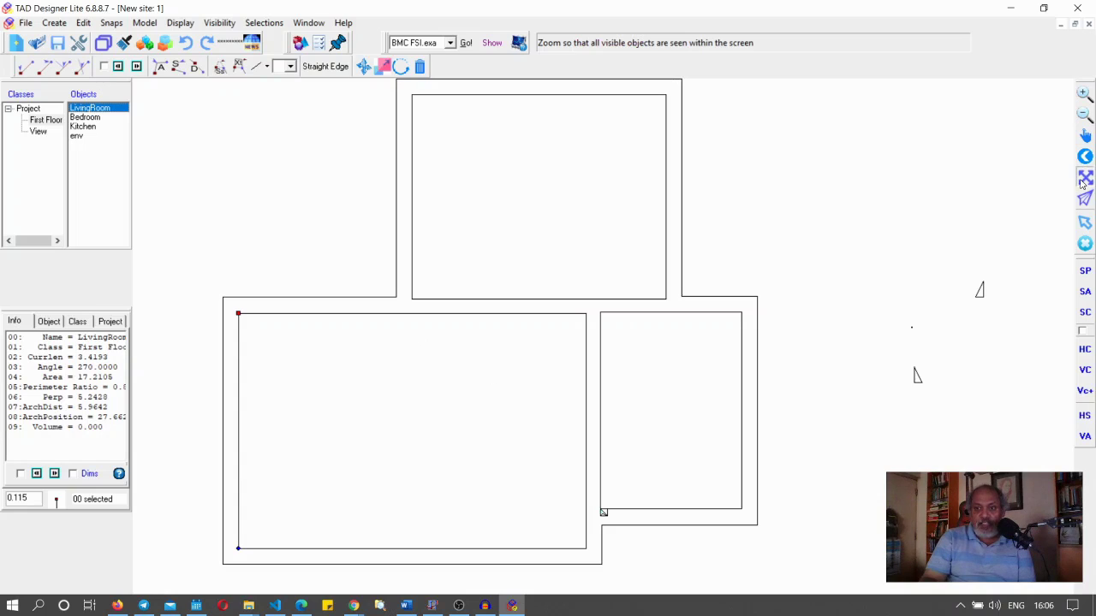
Examine where the View class's location and lookat objects lie in relation to the floor plan.
left_click(37, 133)
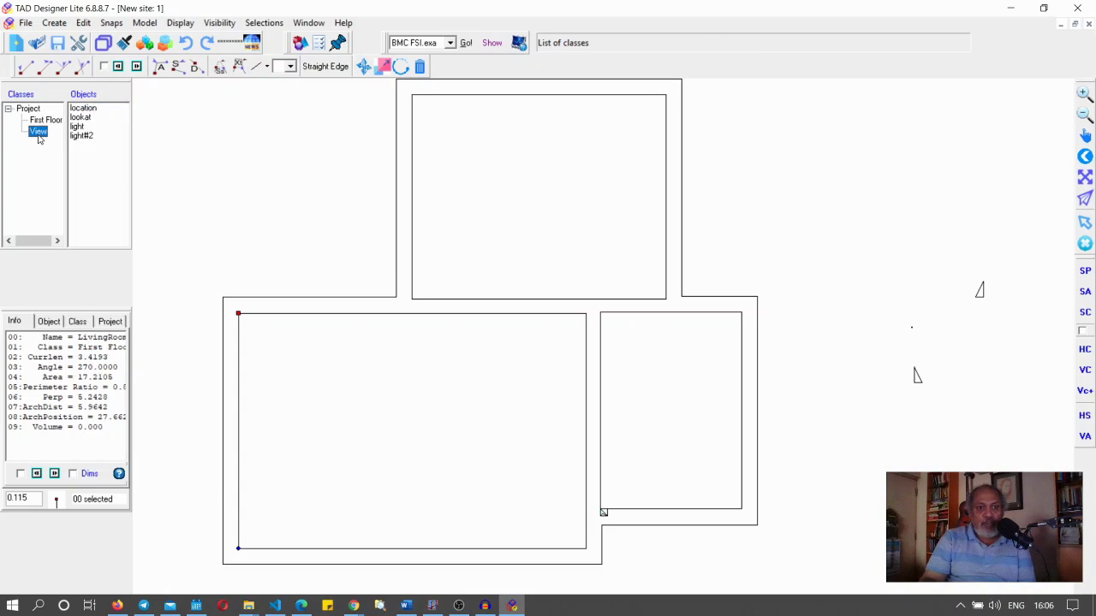
left_click(77, 109)
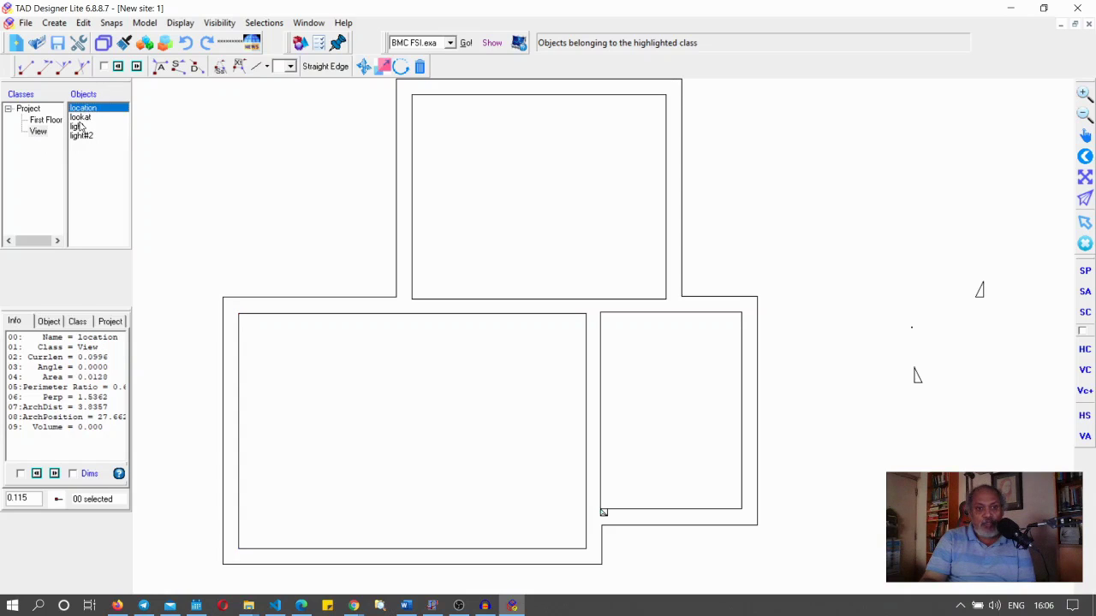
left_click(80, 117)
key("Up")
key("Down")
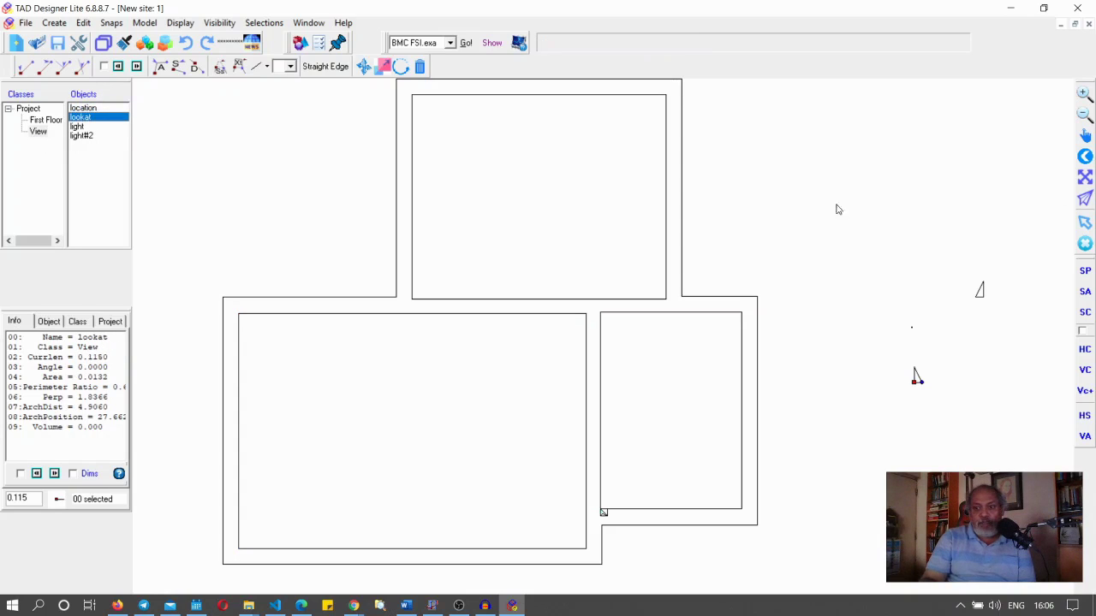
left_click(89, 109)
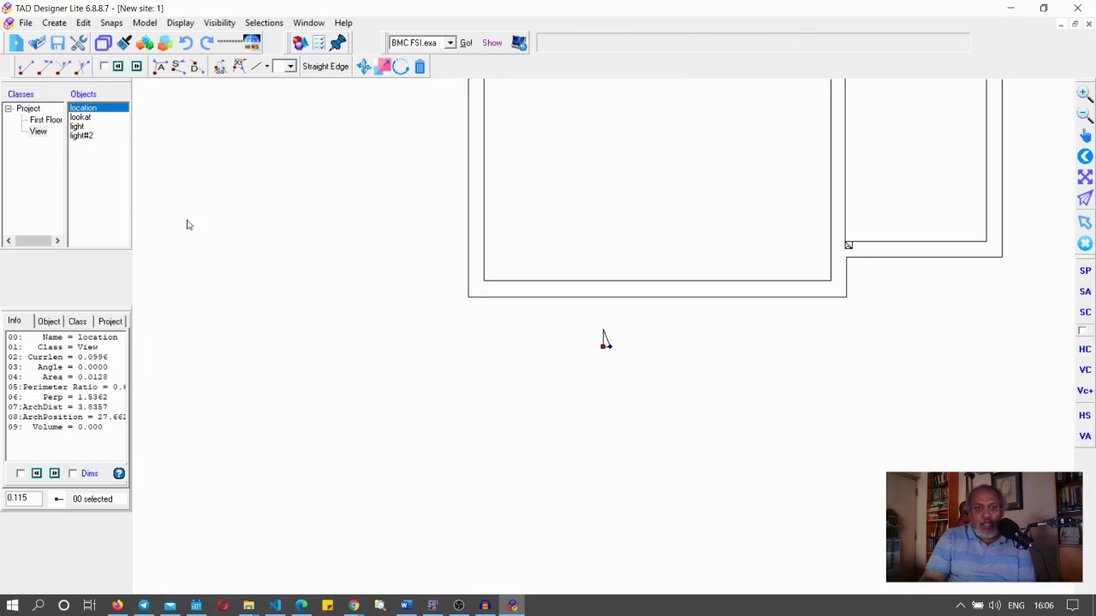
left_click(85, 117)
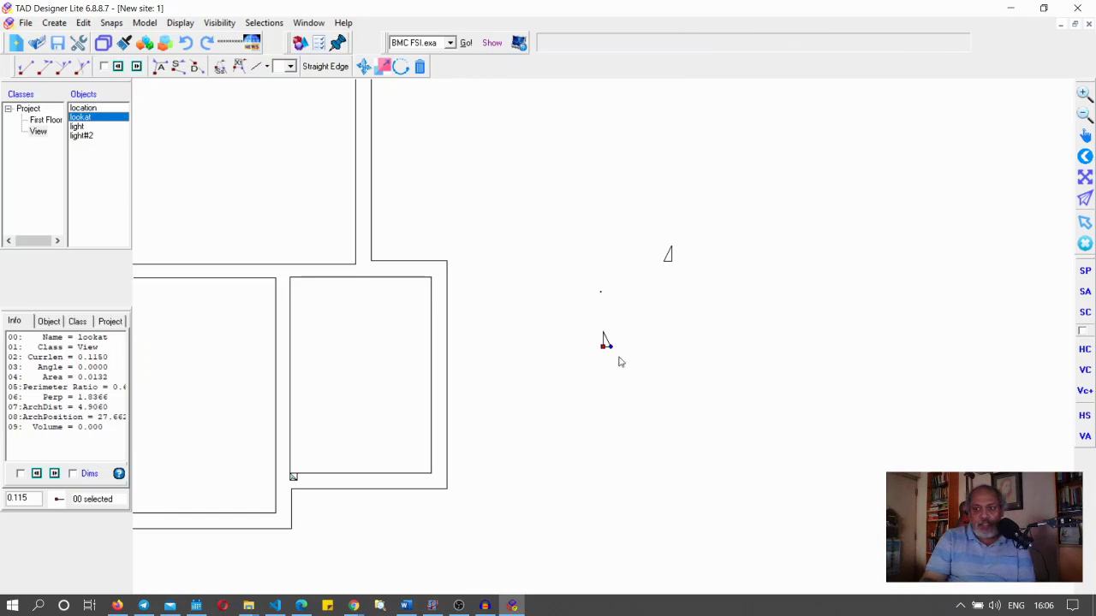
left_click(1082, 179)
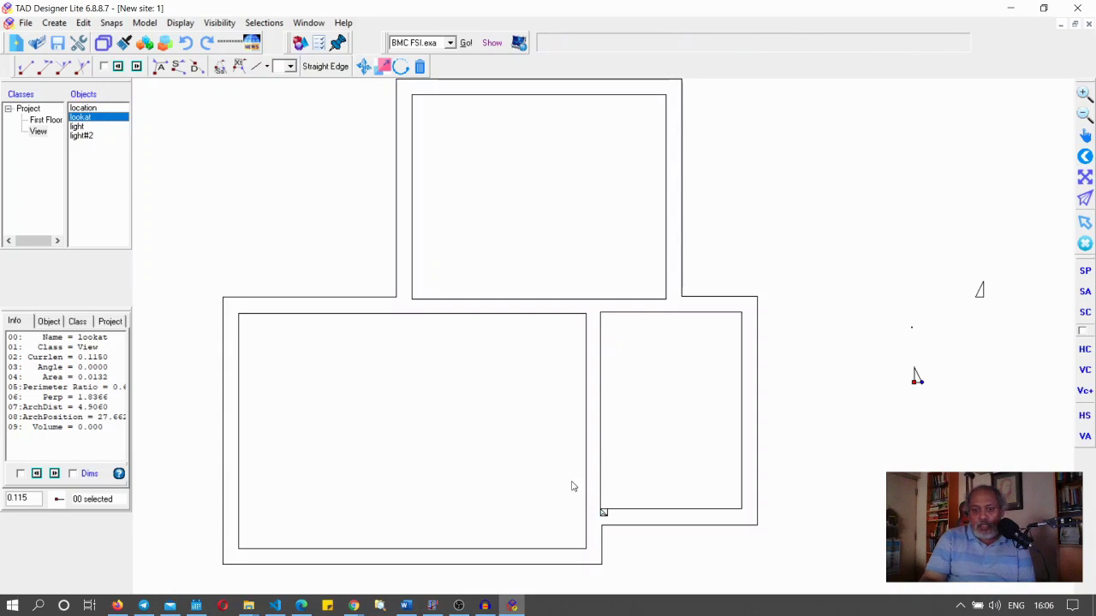
left_click(1083, 113)
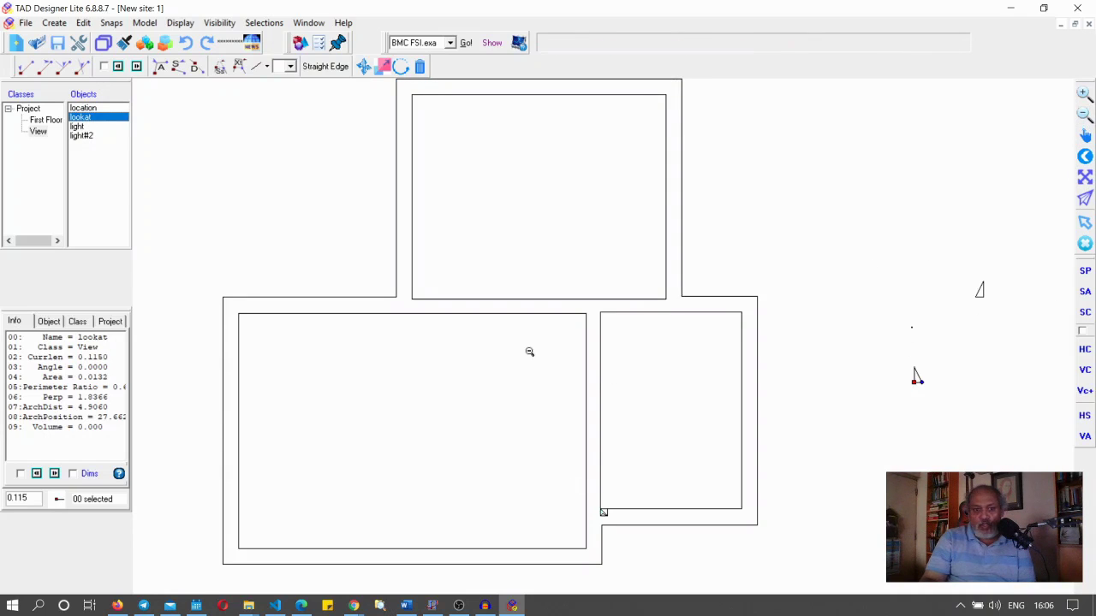
left_click_drag(450, 334, 683, 487)
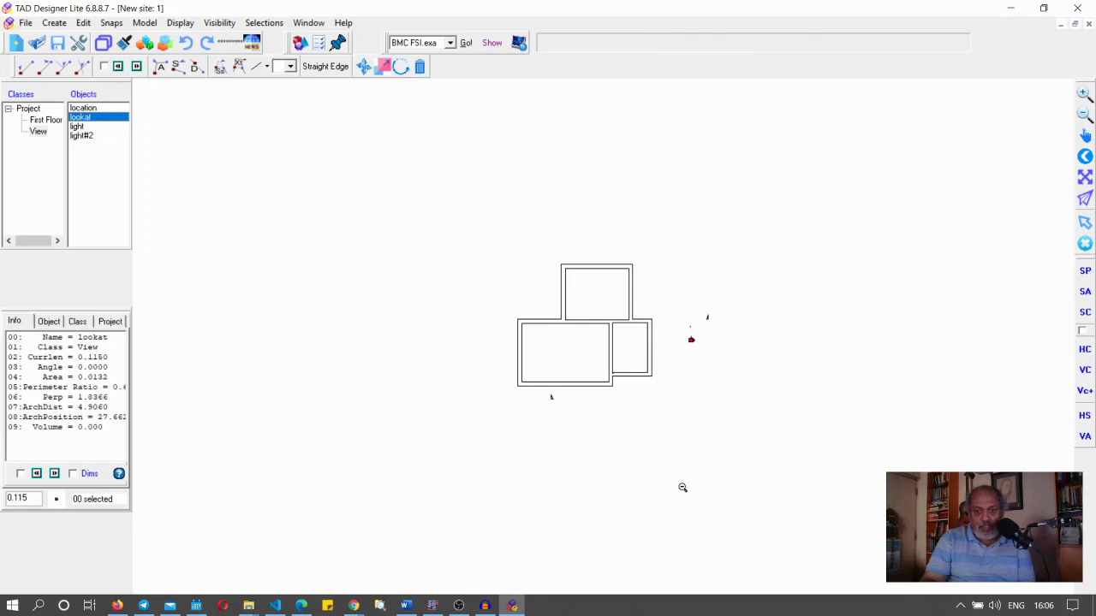
left_click(89, 108)
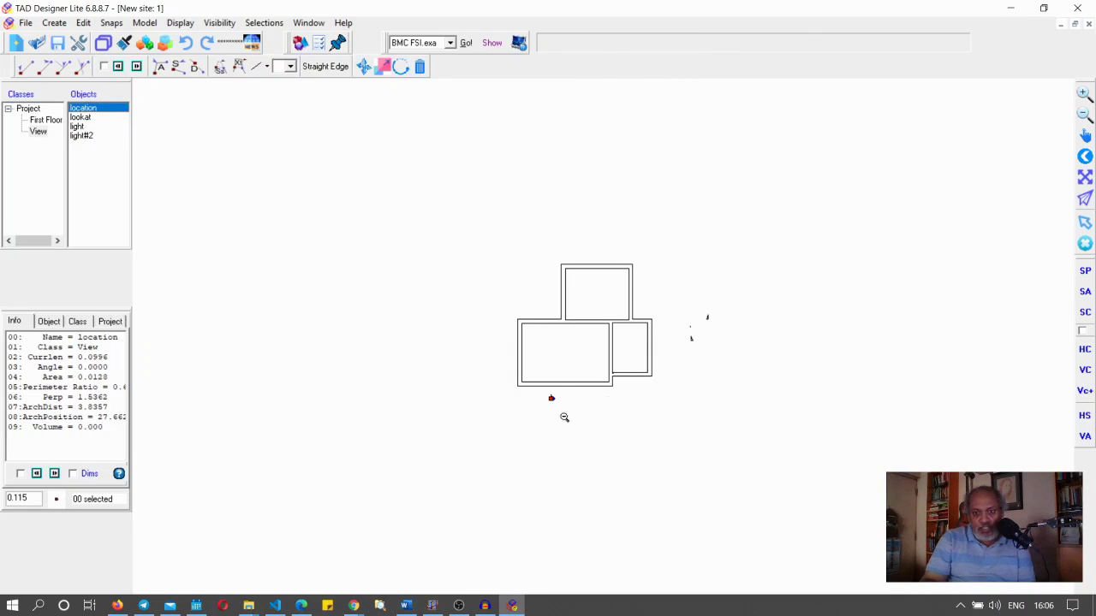
left_click(78, 119)
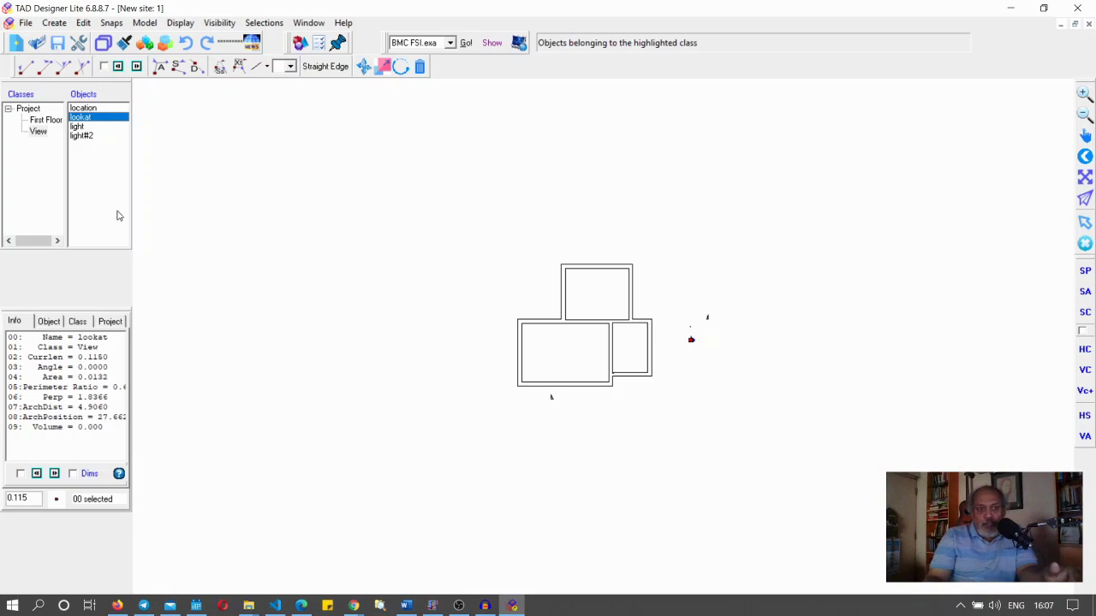
Move the View class's location object well beyond the living room's lower-left corner, about 20 m from the architect.
left_click(83, 108)
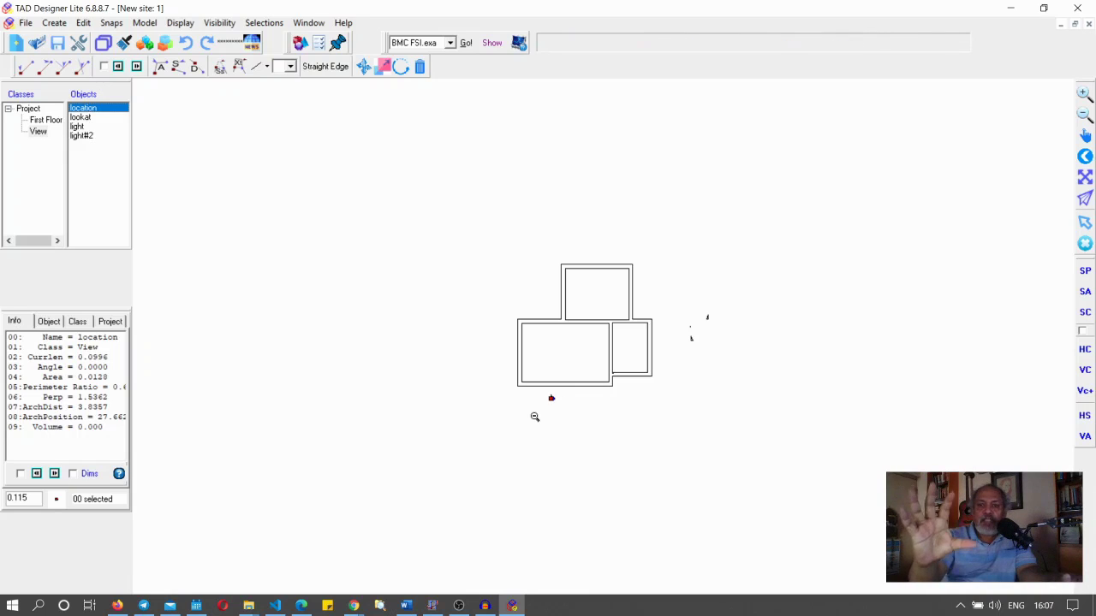
left_click(551, 400)
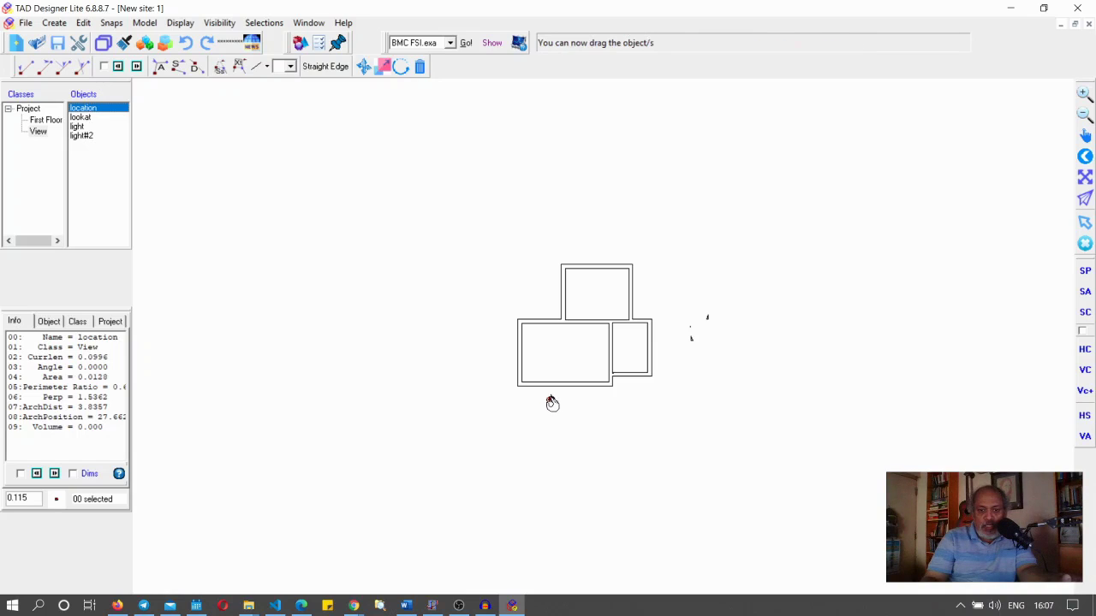
left_click(308, 535)
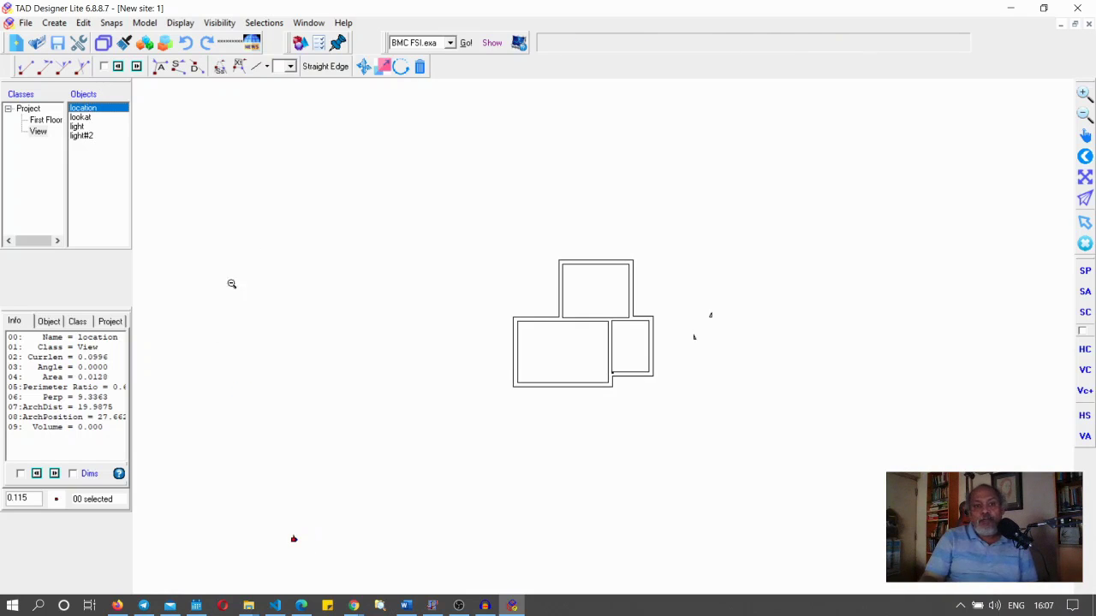
Preview the model in 3D, turn the view to different angles and close the preview.
left_click(301, 43)
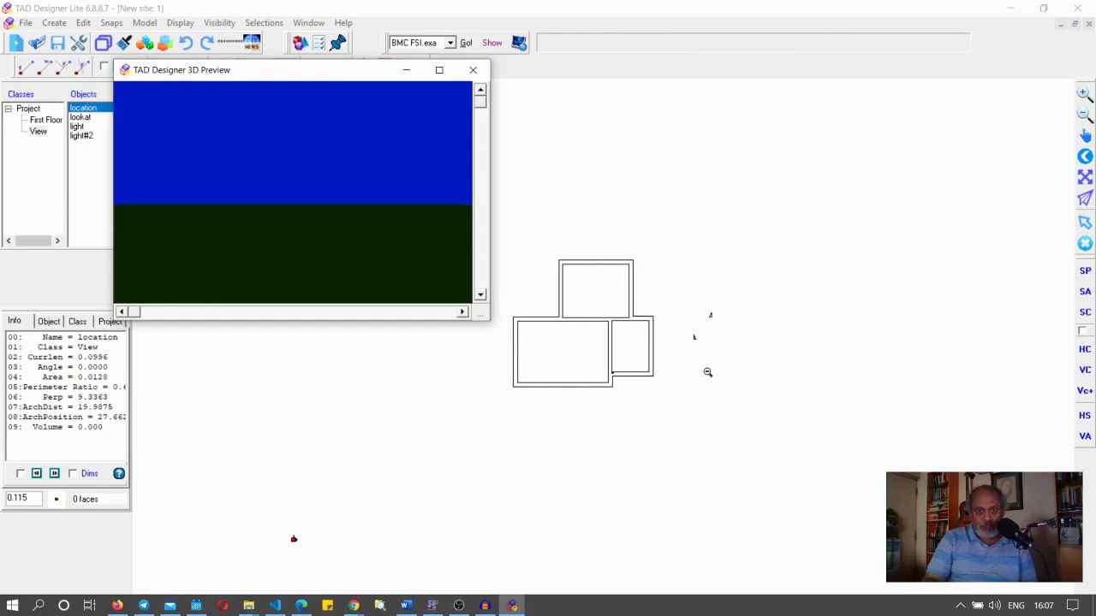
left_click(305, 312)
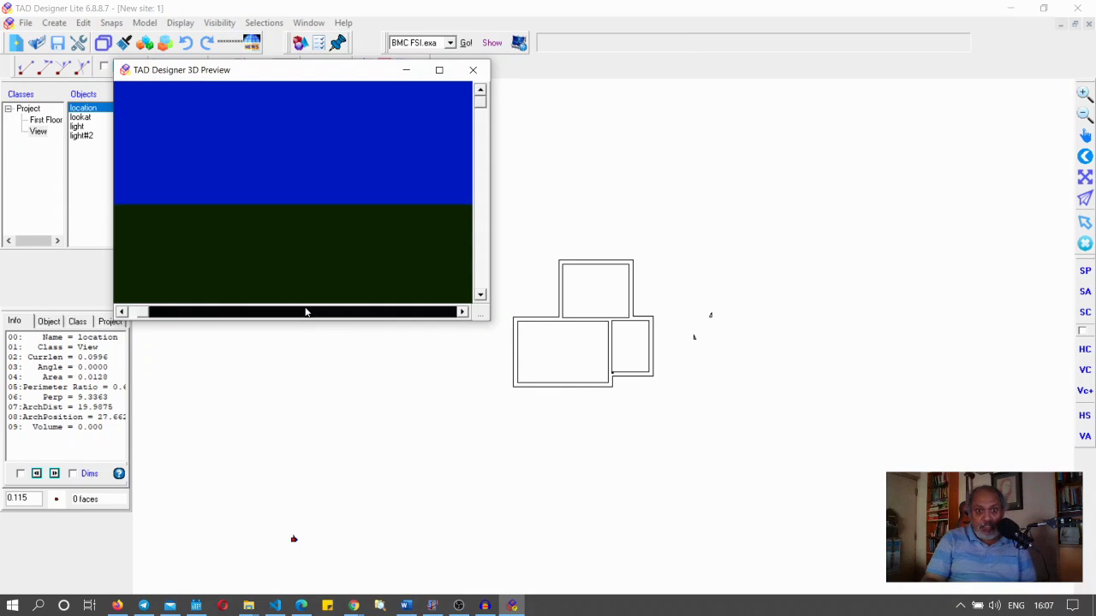
left_click(247, 315)
left_click(360, 316)
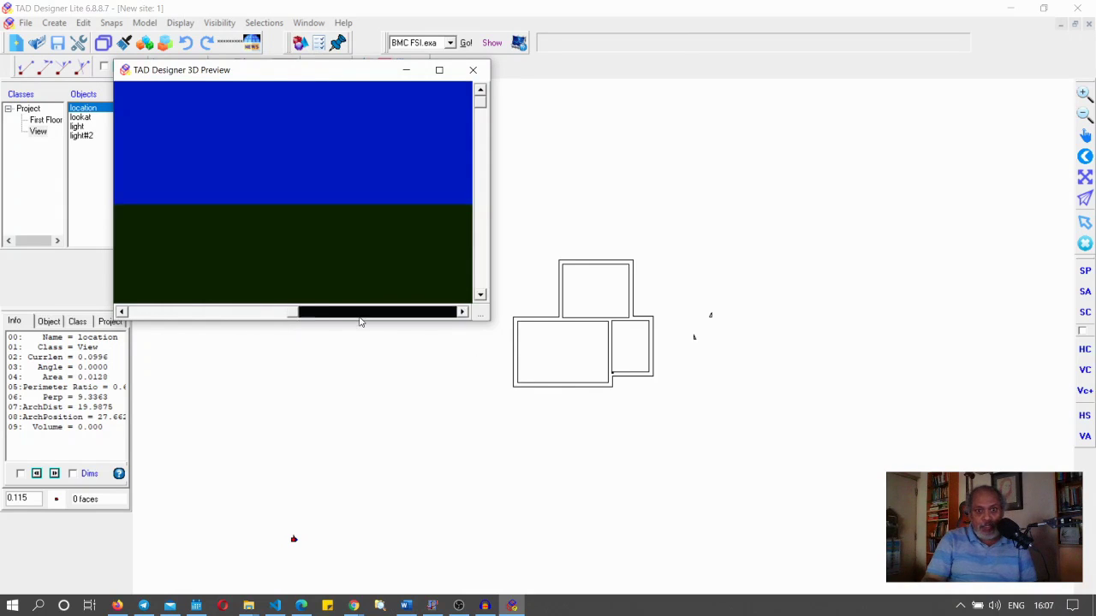
left_click(168, 318)
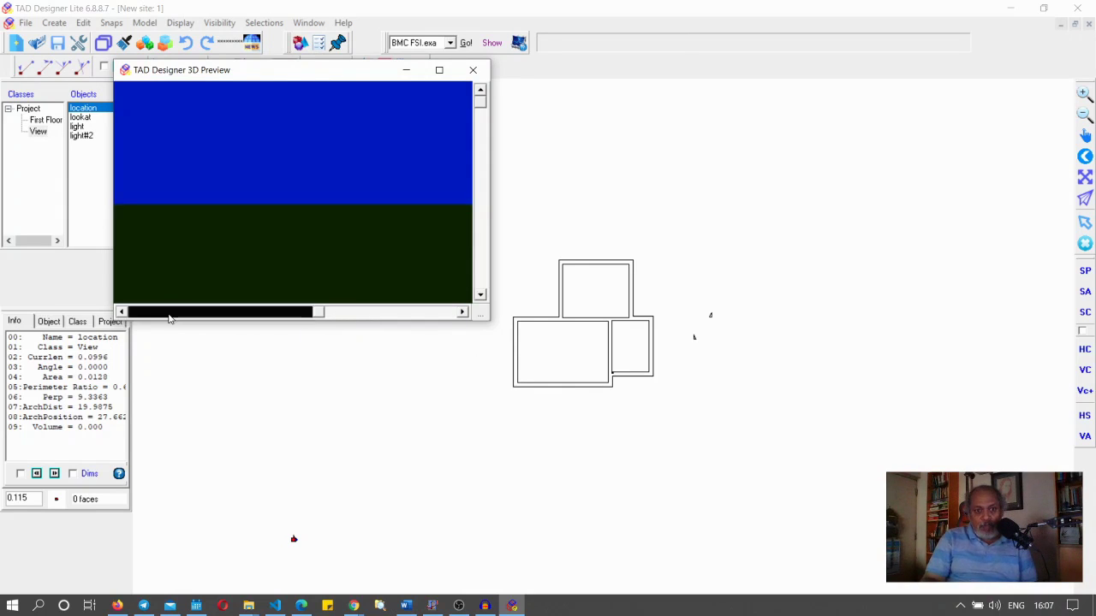
left_click(472, 69)
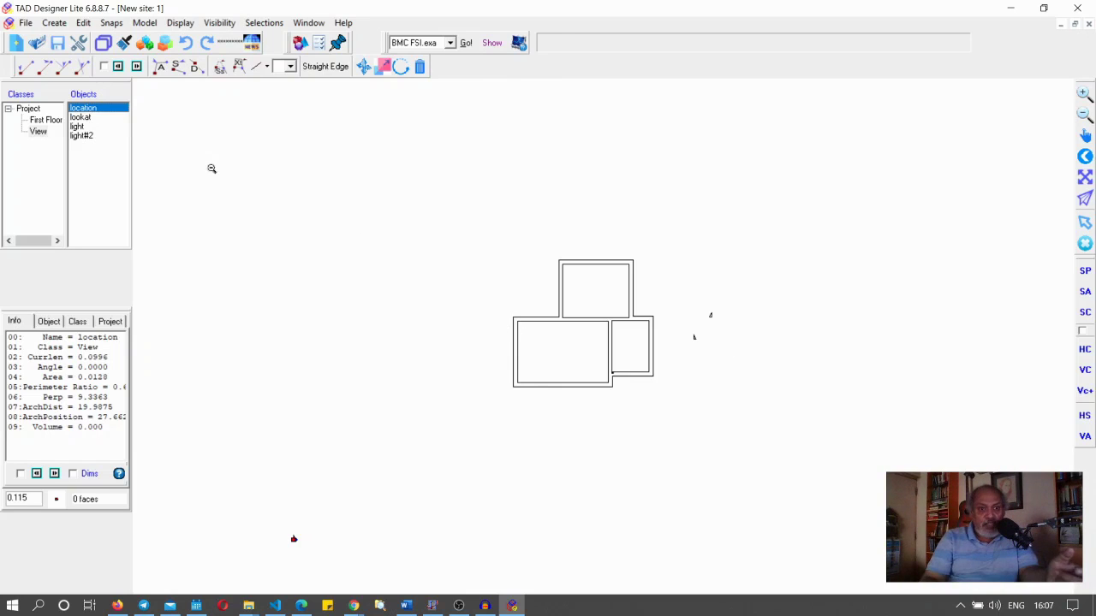
Set the First Floor class's level to 0 and its height to 1.5.
left_click(46, 120)
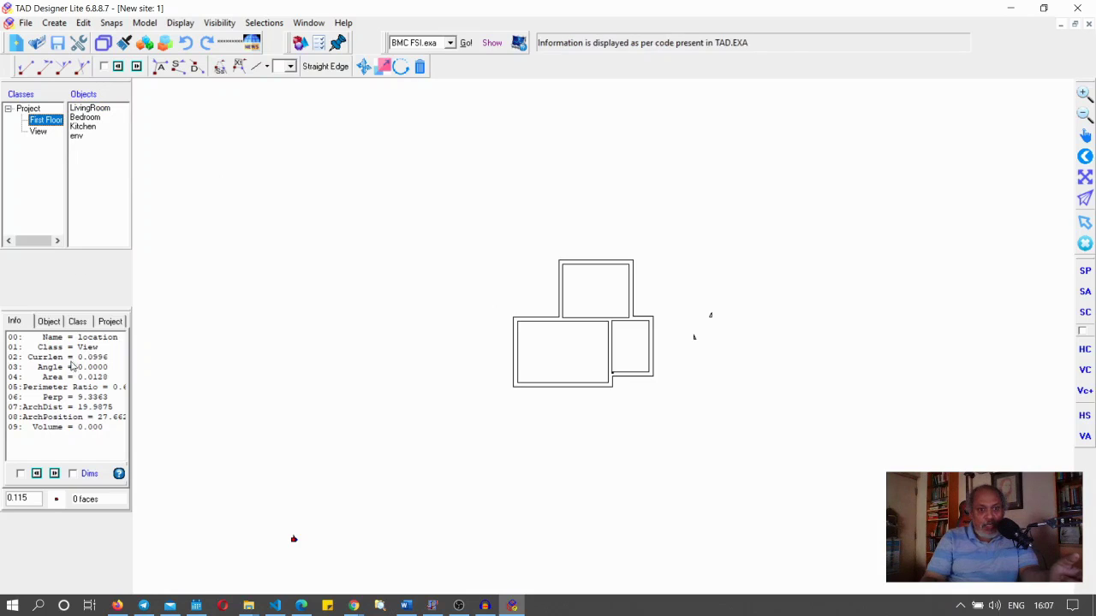
left_click(77, 321)
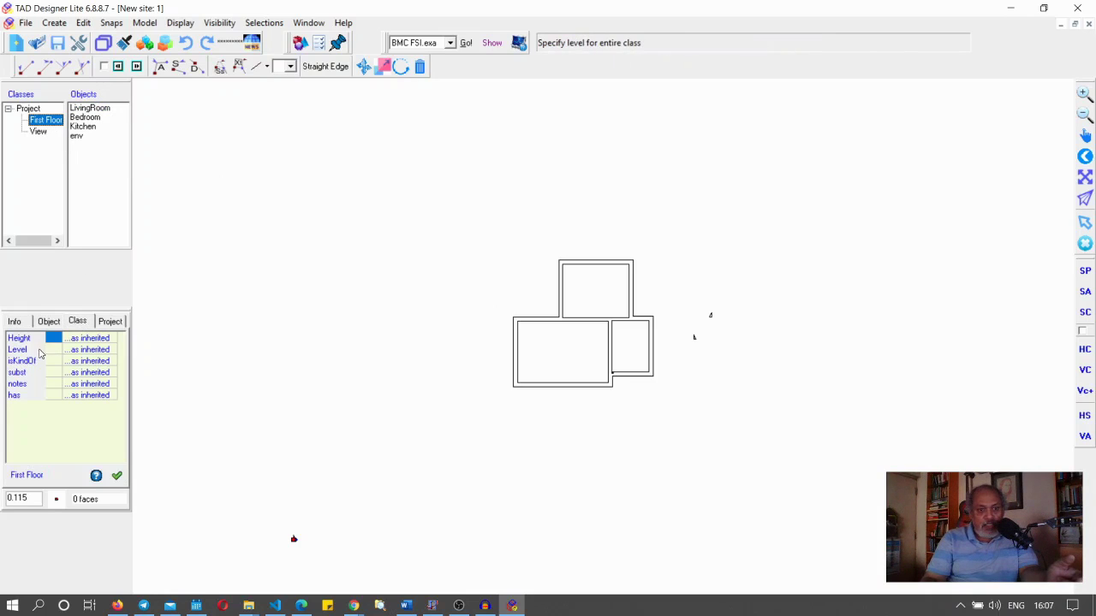
left_click(89, 350)
left_click(85, 353)
type("0")
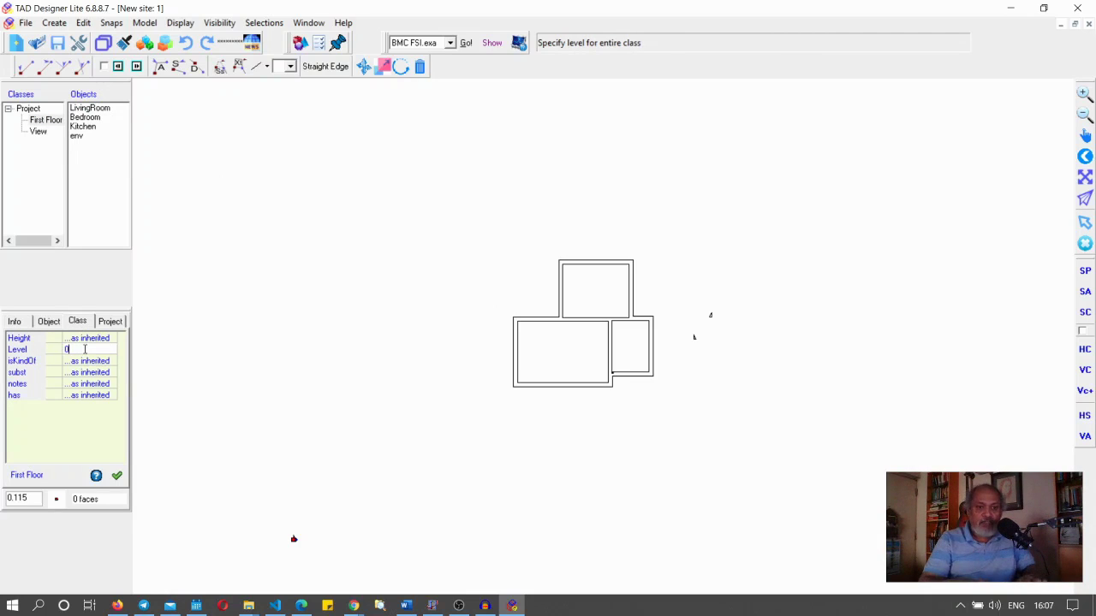
left_click(85, 338)
left_click(86, 338)
type("1.5")
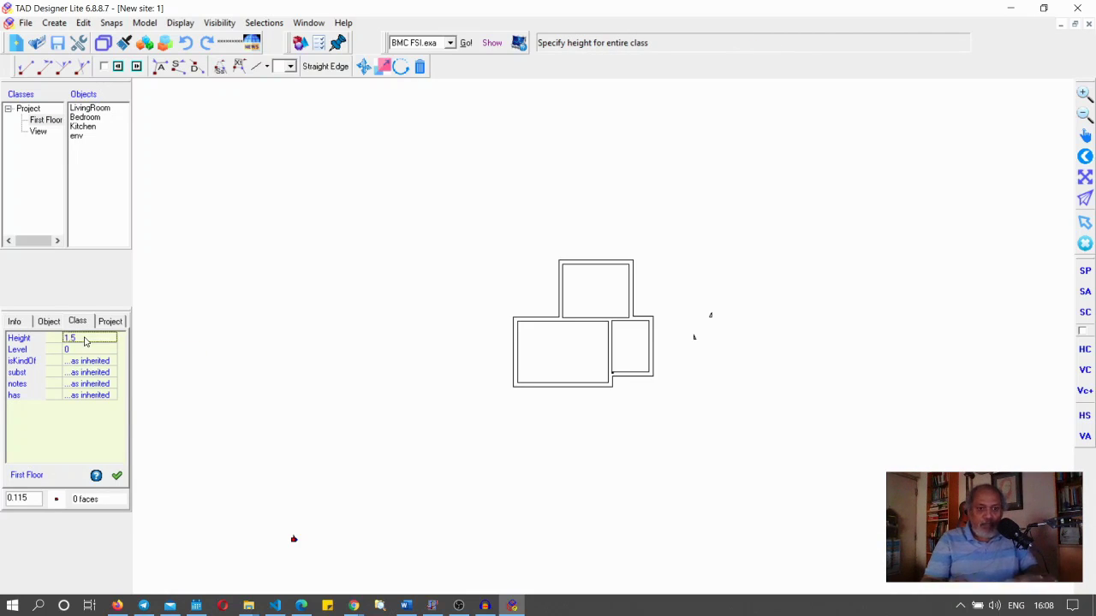
Set the First Floor class's height to 3.5 and apply it.
left_click(116, 476)
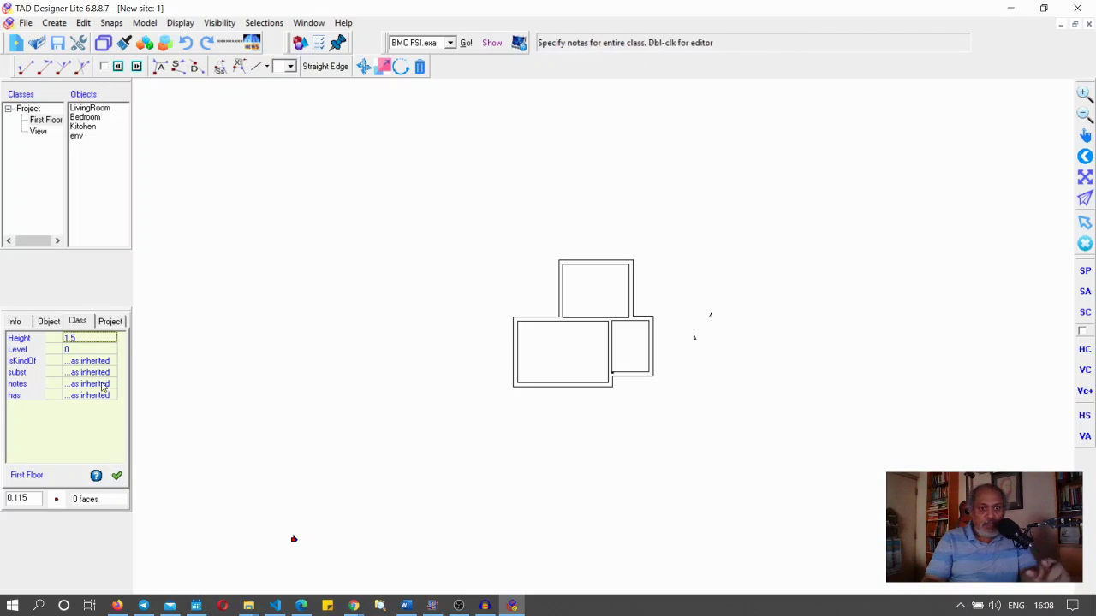
left_click(87, 339)
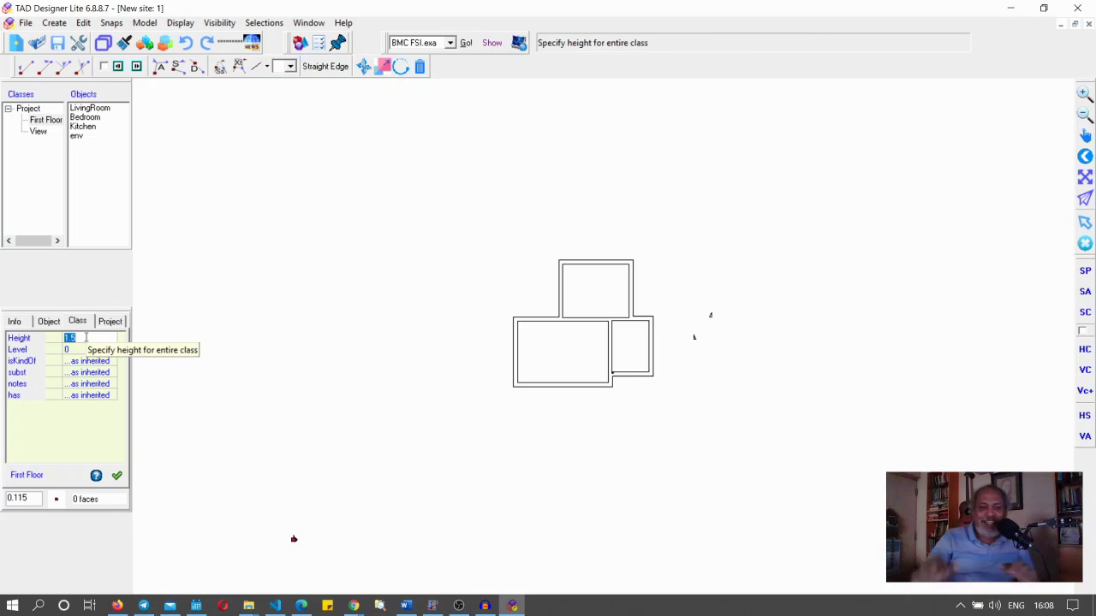
type("3")
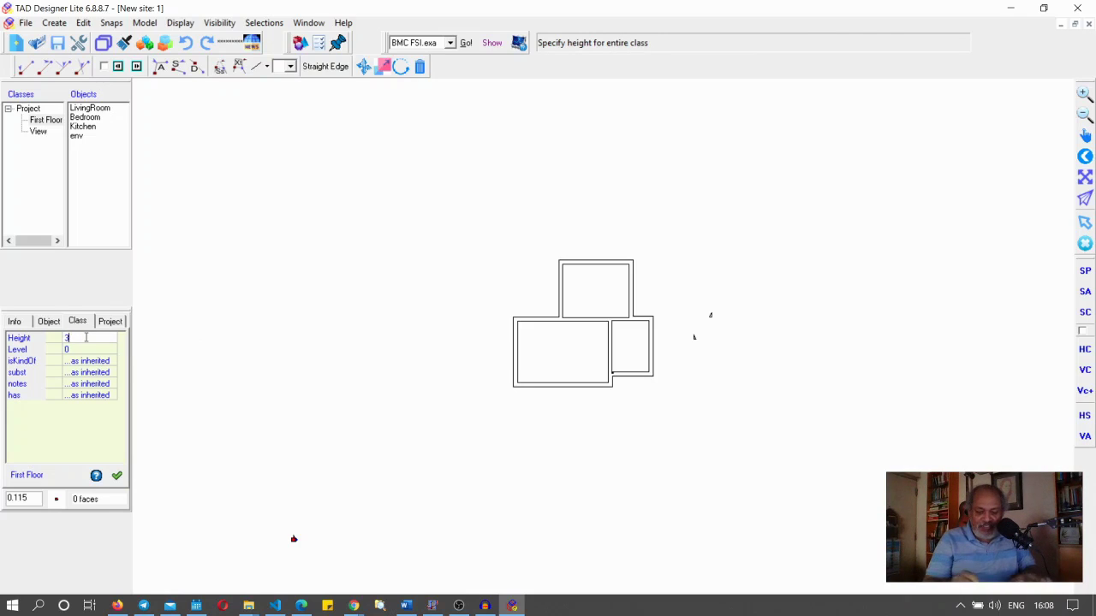
type(".5")
key("Return")
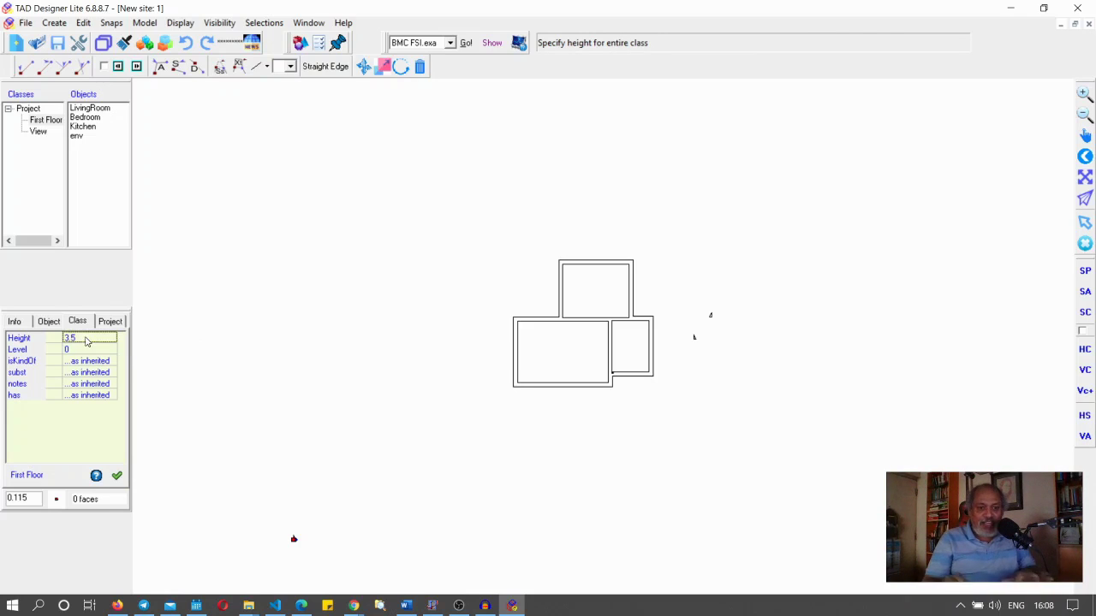
left_click(117, 476)
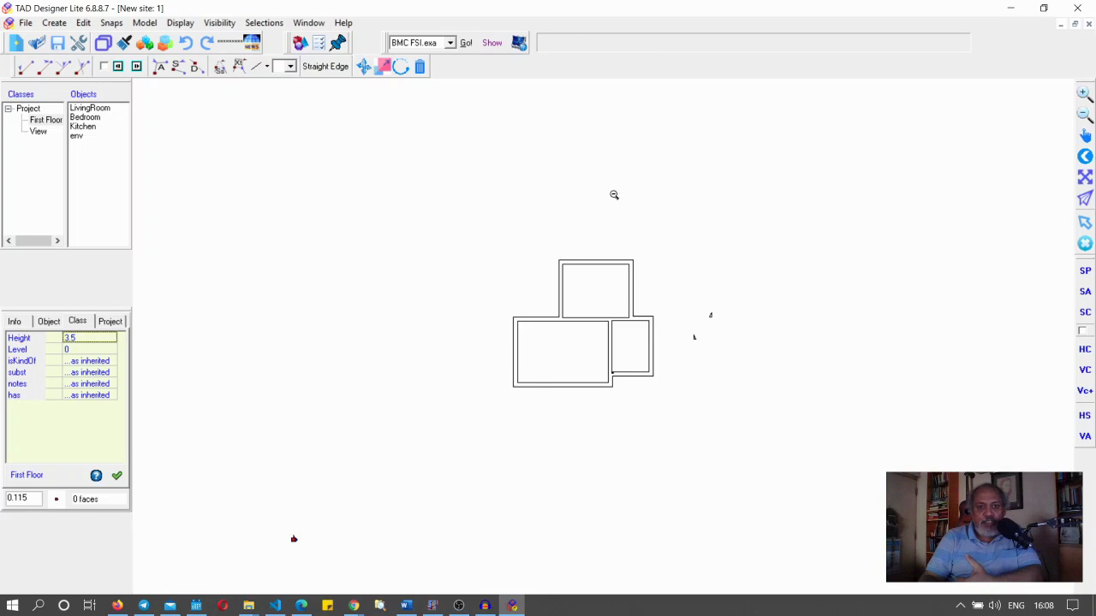
Preview the raised First Floor in 3D, turn the view to see different sides and close the preview.
left_click(299, 43)
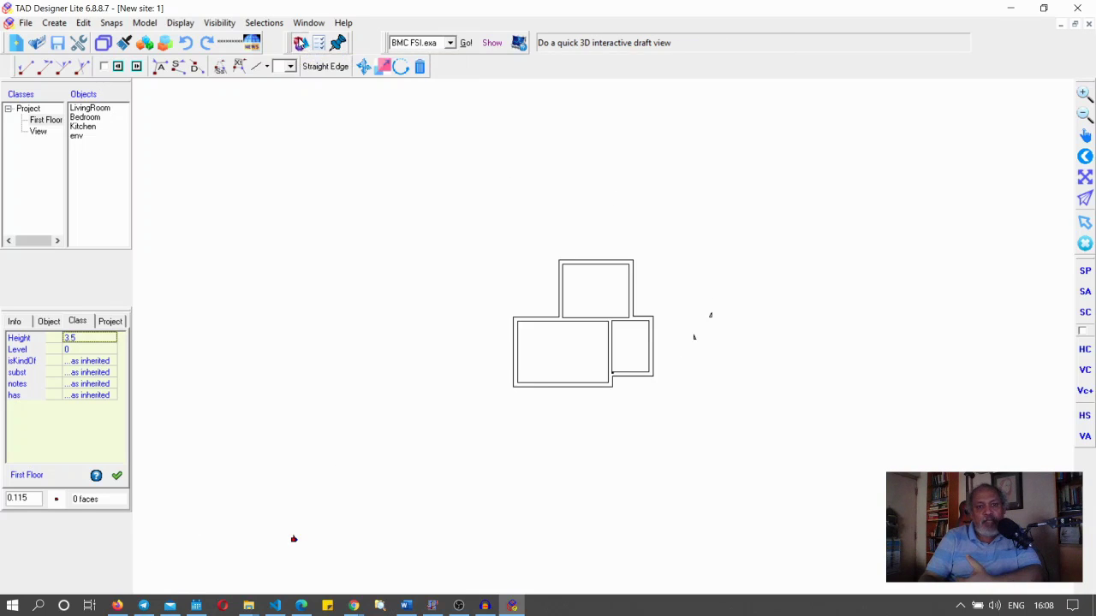
left_click(369, 314)
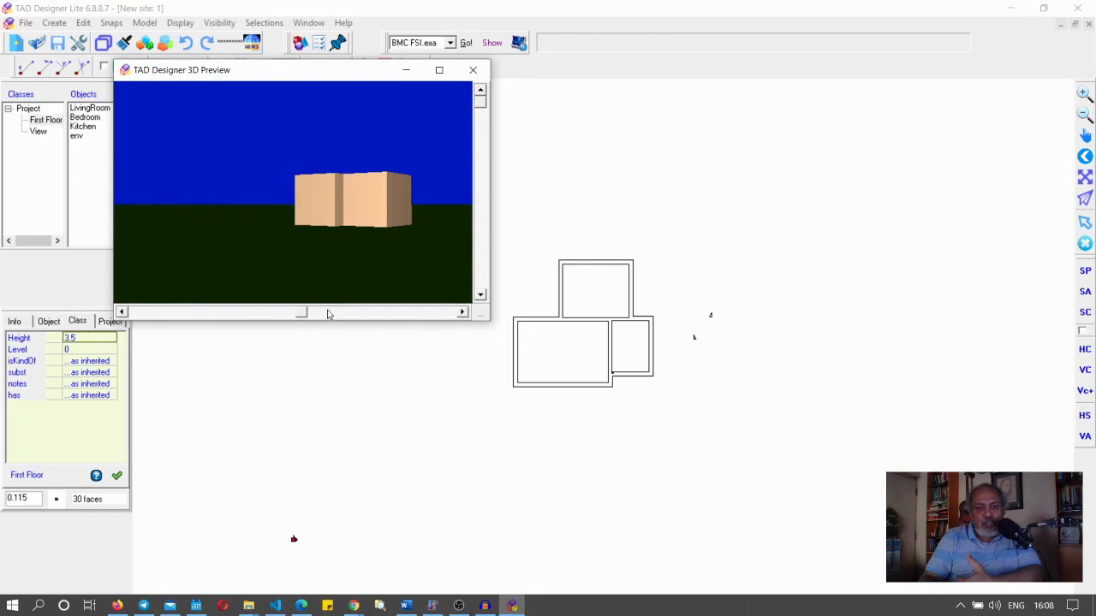
left_click_drag(300, 316, 402, 312)
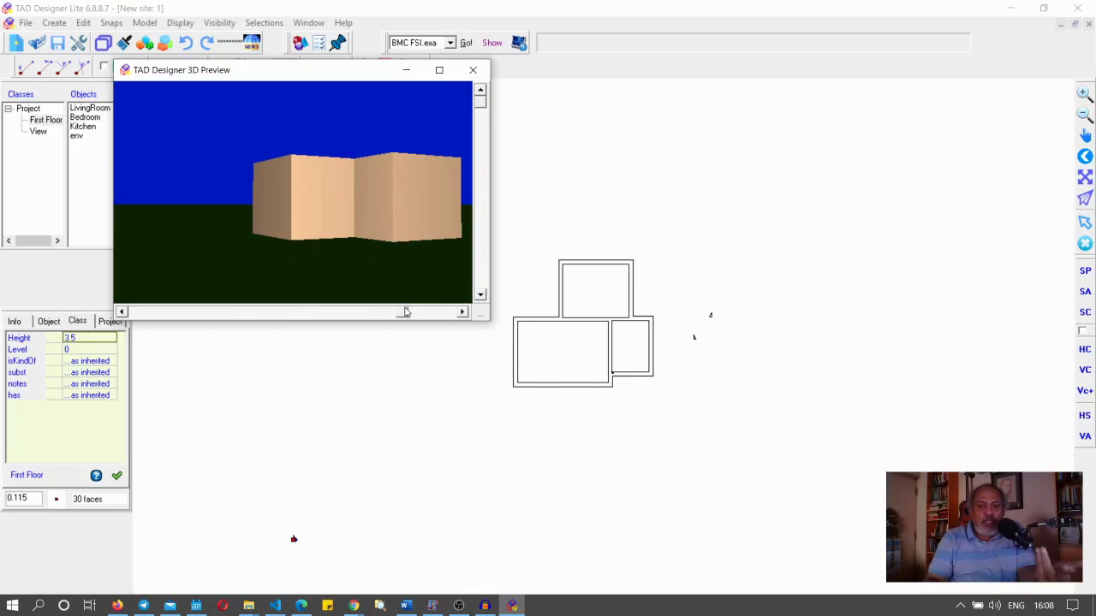
mouse_move(398, 316)
left_mouse_down()
mouse_move(202, 308)
mouse_move(385, 313)
left_mouse_up()
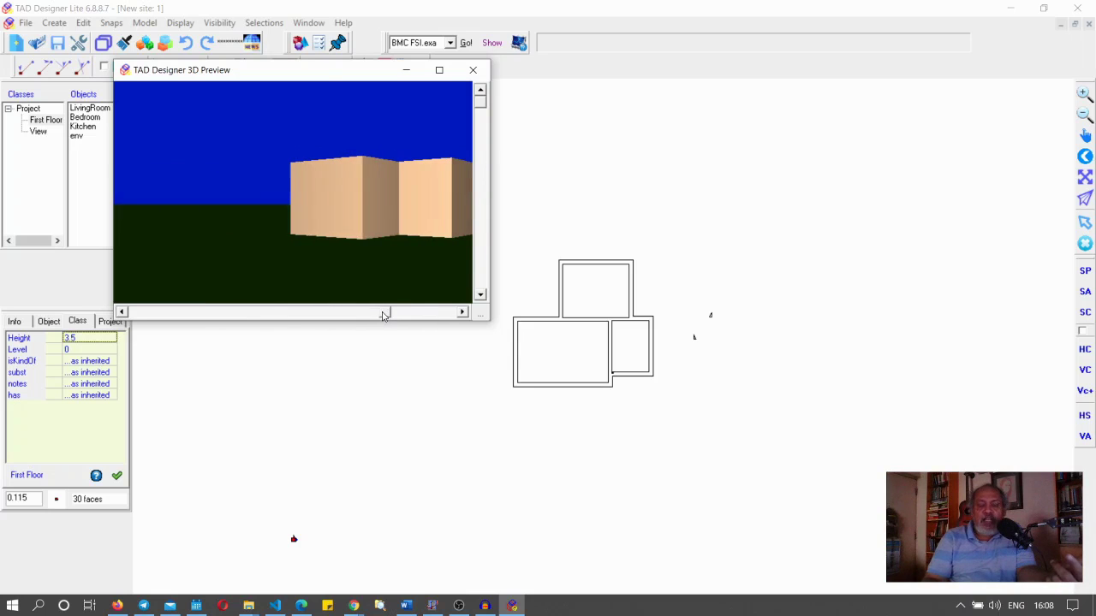
left_click(473, 70)
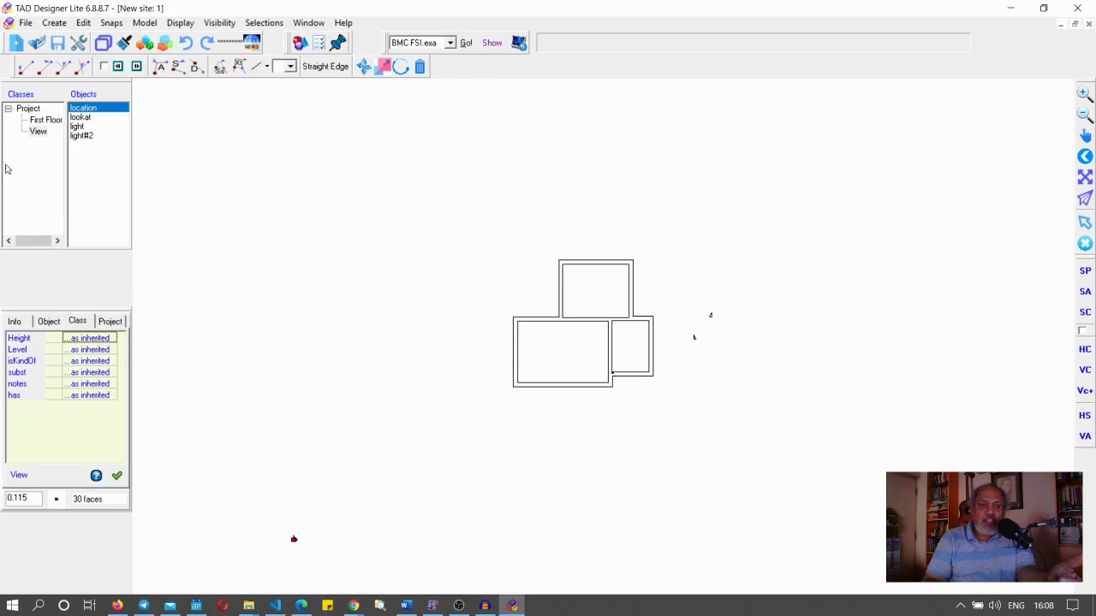
Check the area in the information for the First Floor's env object.
left_click(46, 120)
left_click(74, 137)
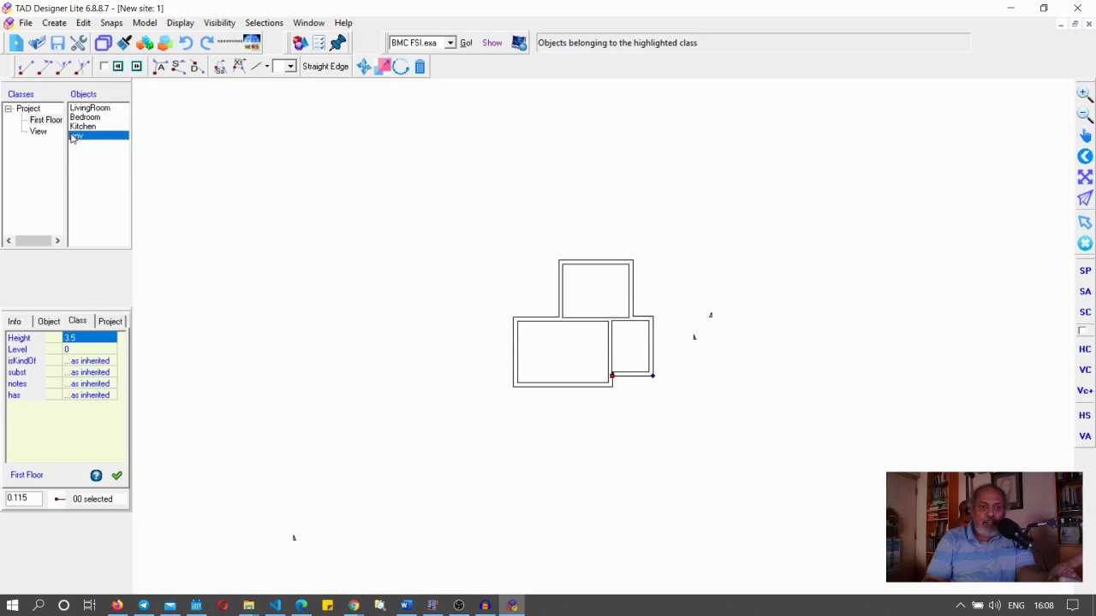
left_click(15, 321)
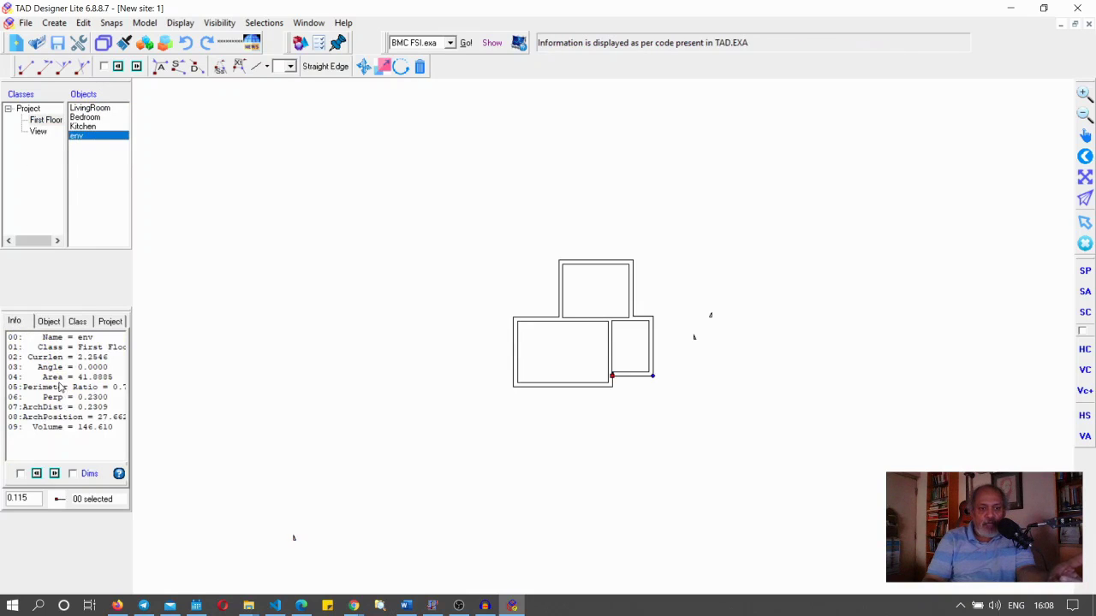
left_click(99, 378)
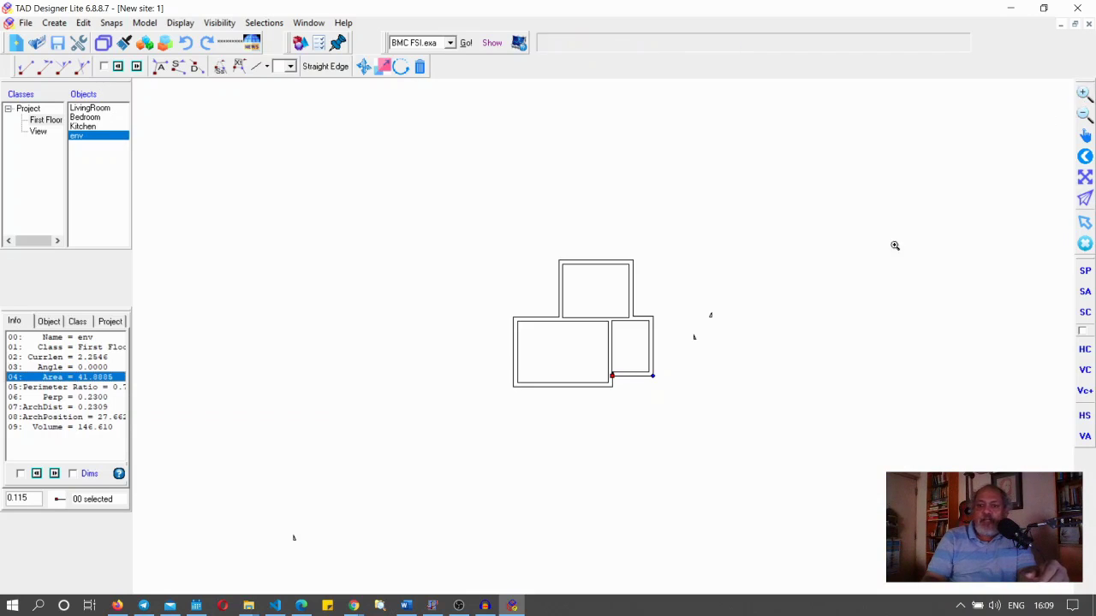
Zoom in on the floor plan and compare the information of the Bedroom, env and LivingRoom objects.
left_click_drag(409, 210, 664, 432)
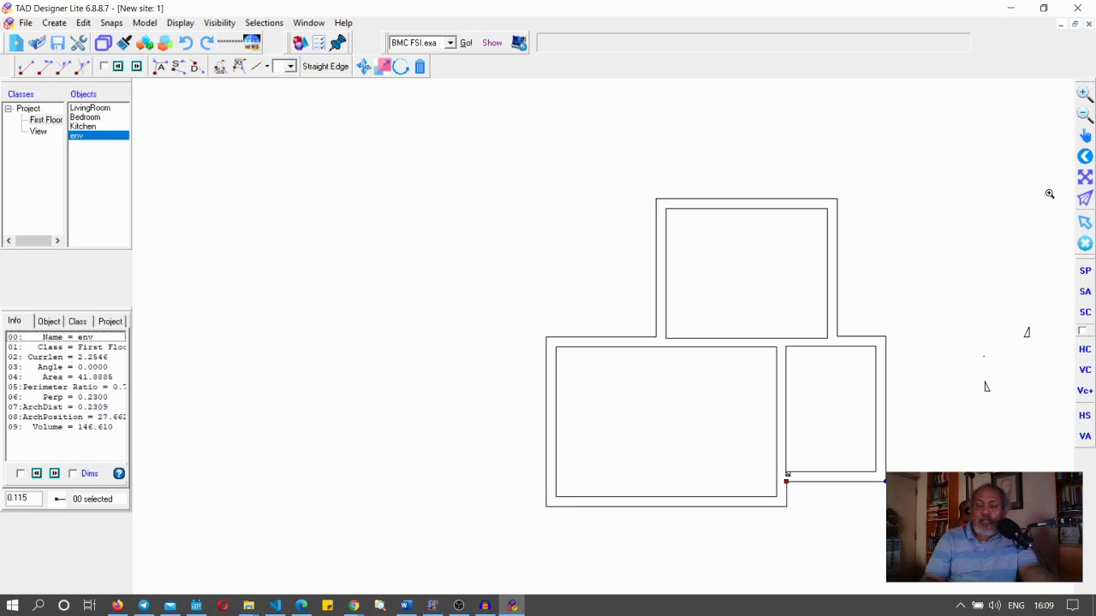
left_click(1083, 94)
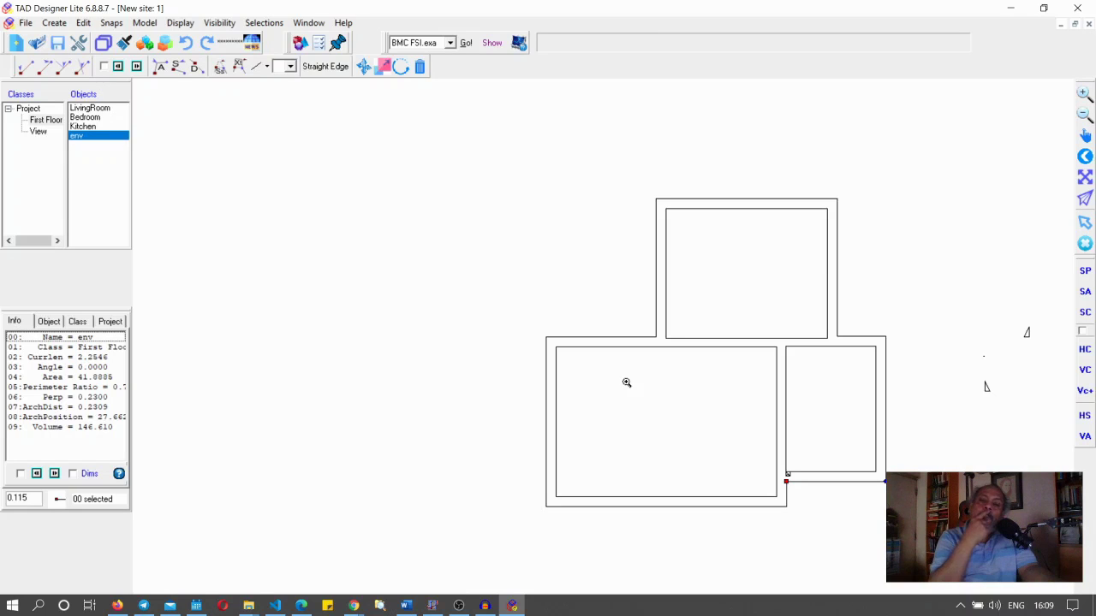
left_click(668, 237)
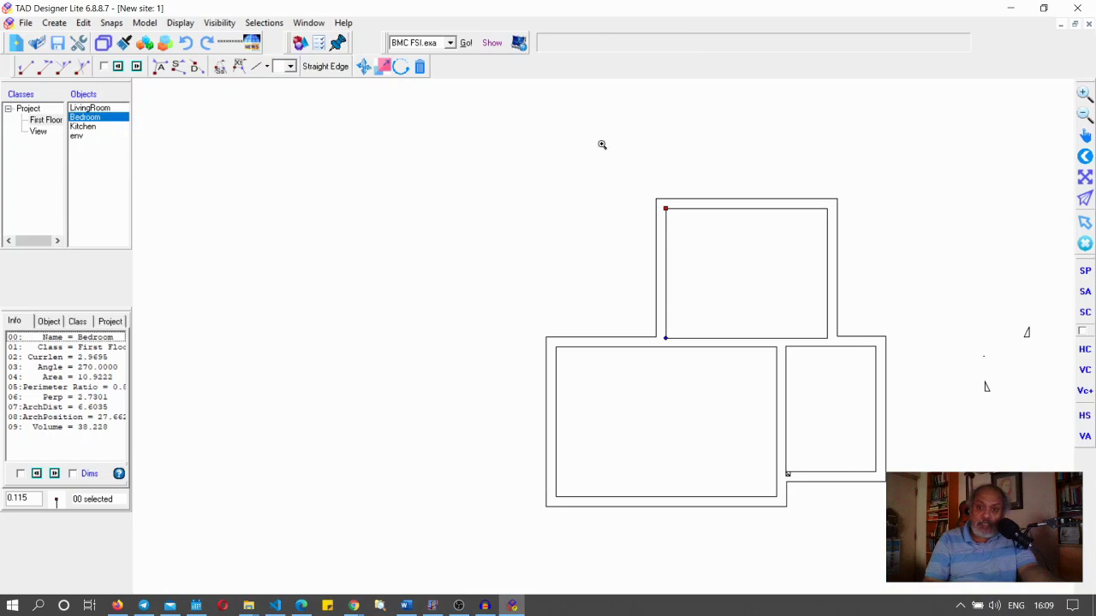
left_click(77, 137)
left_click(84, 119)
left_click(84, 108)
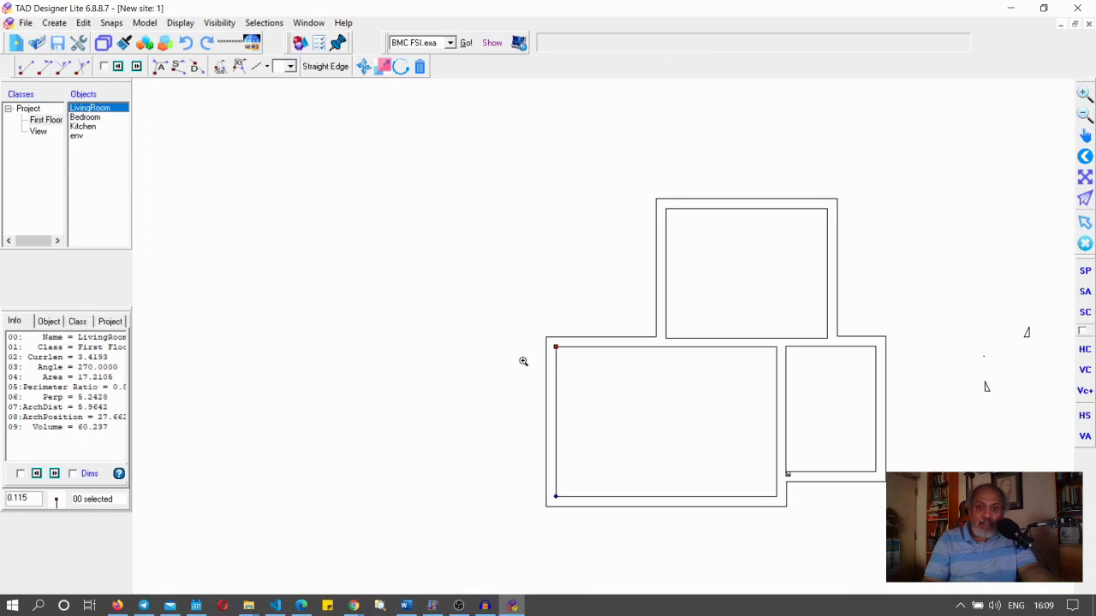
Give the Bedroom object its own level of 3.5 instead of the one inherited from the First Floor class.
left_click(44, 121)
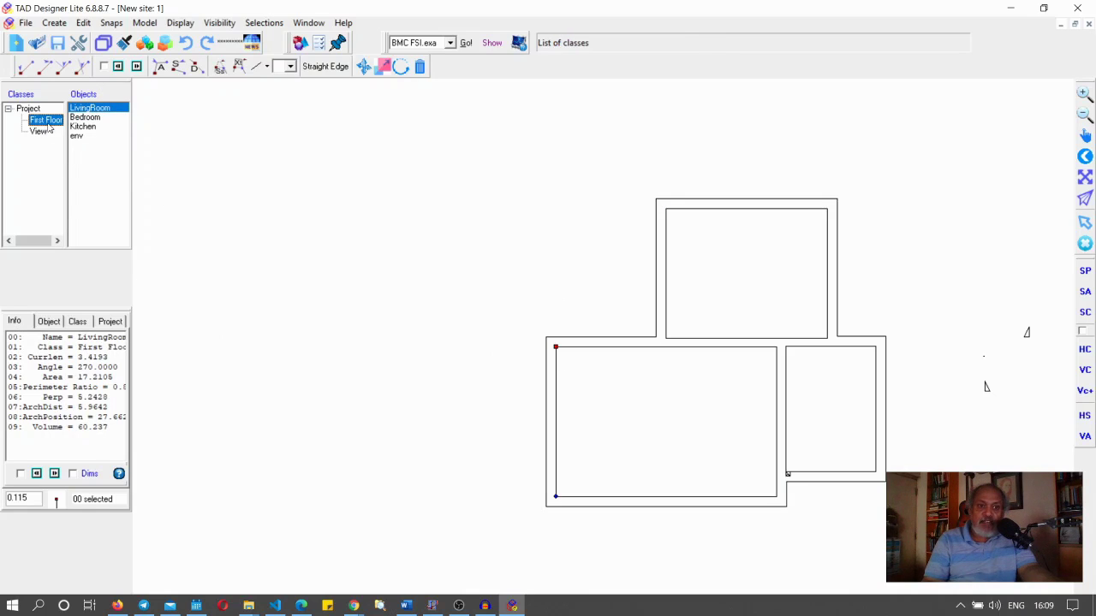
left_click(77, 323)
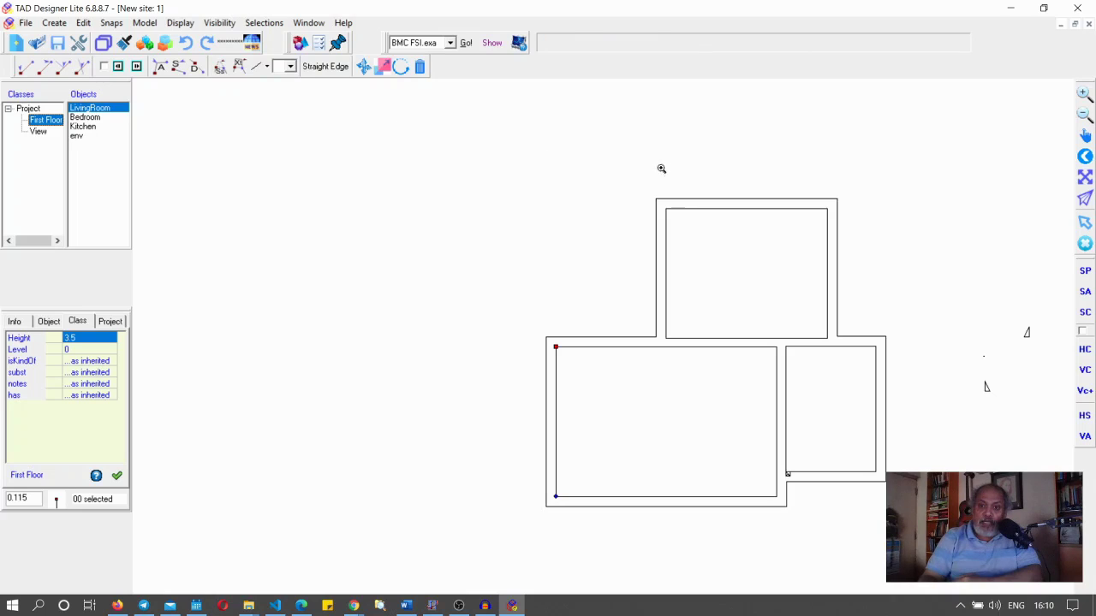
left_click(675, 210)
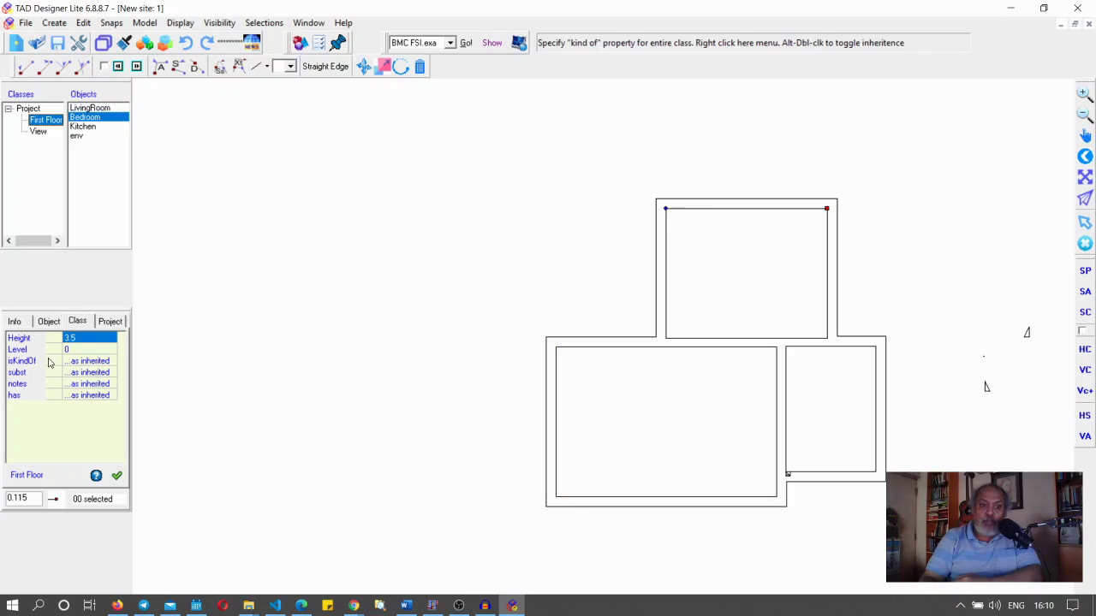
left_click(48, 321)
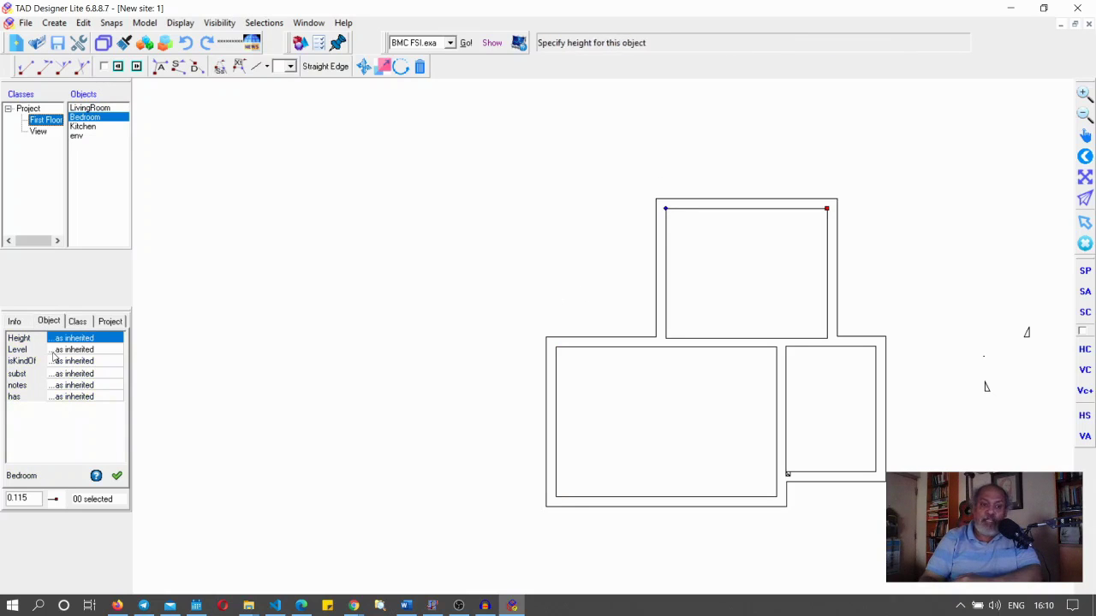
left_click(82, 350)
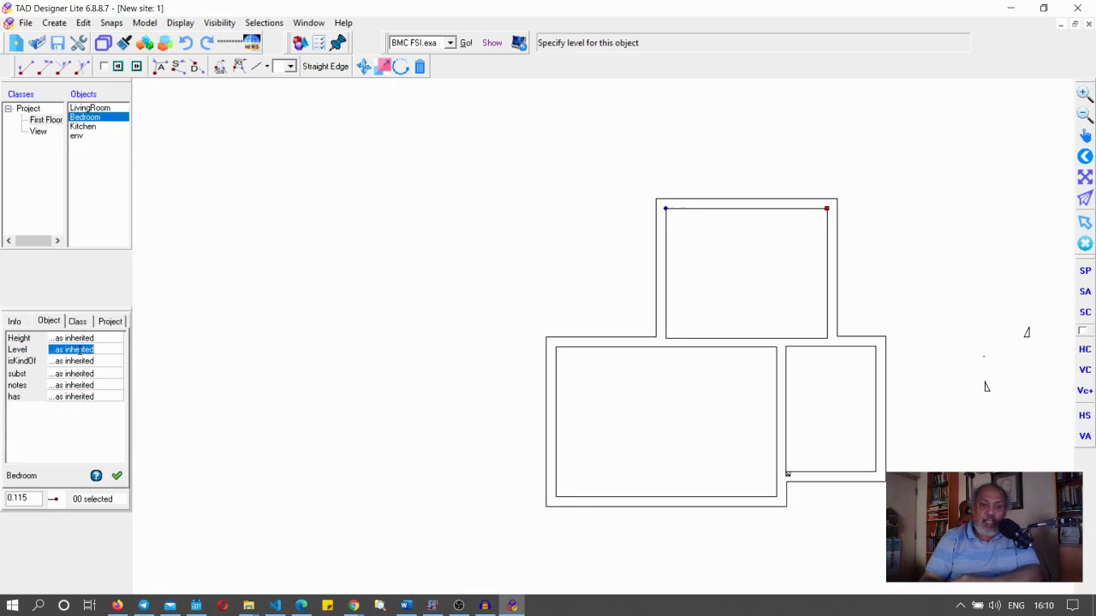
type("3.5")
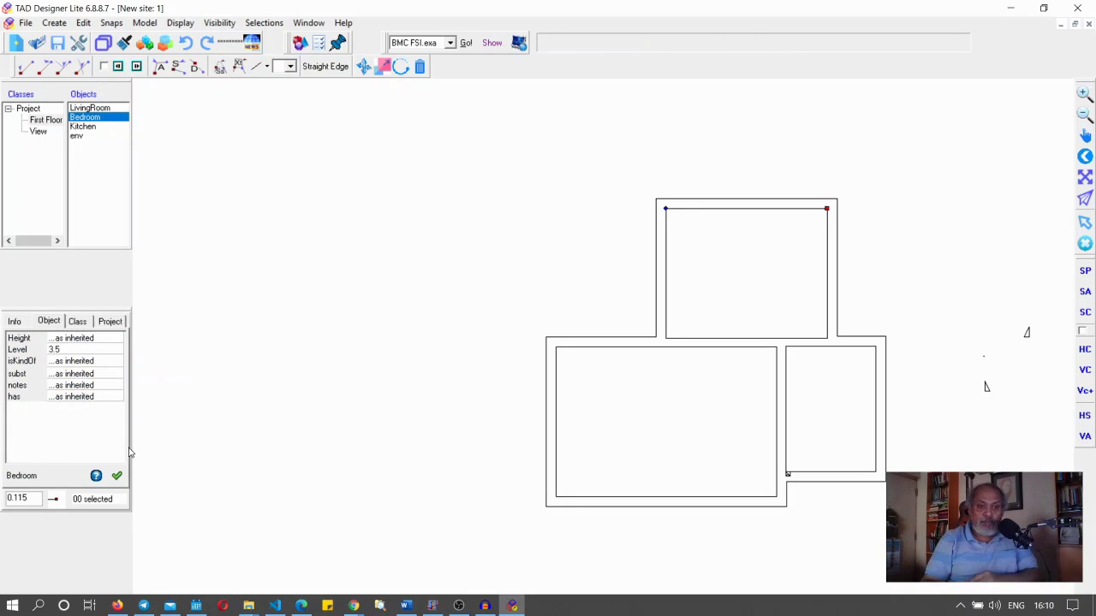
left_click(117, 476)
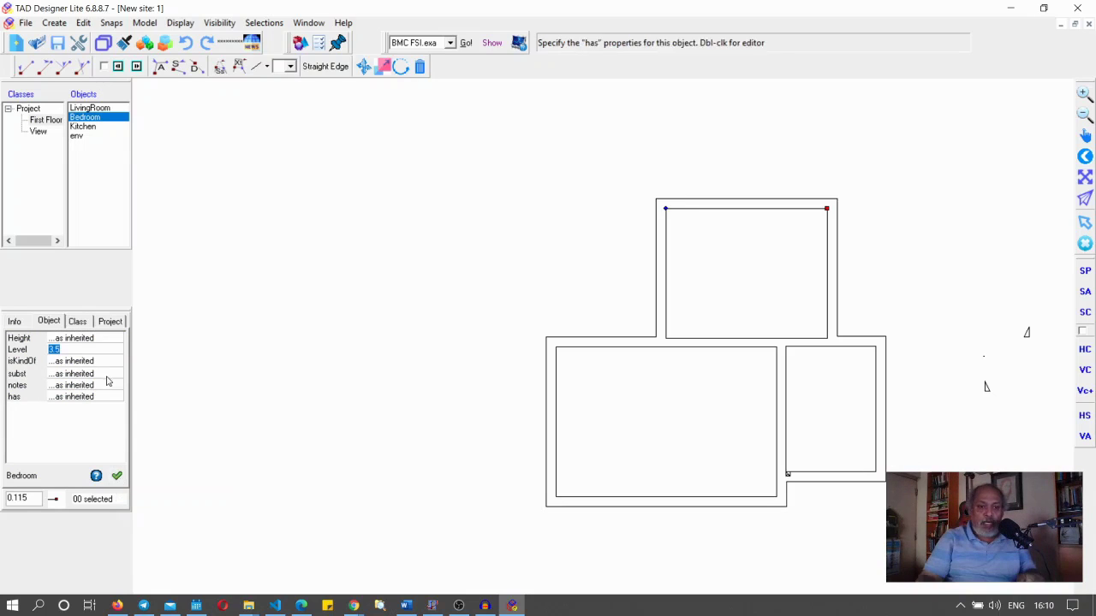
Set the Bedroom object's own height to 3 and preview the model in 3D.
left_click(94, 338)
type("3")
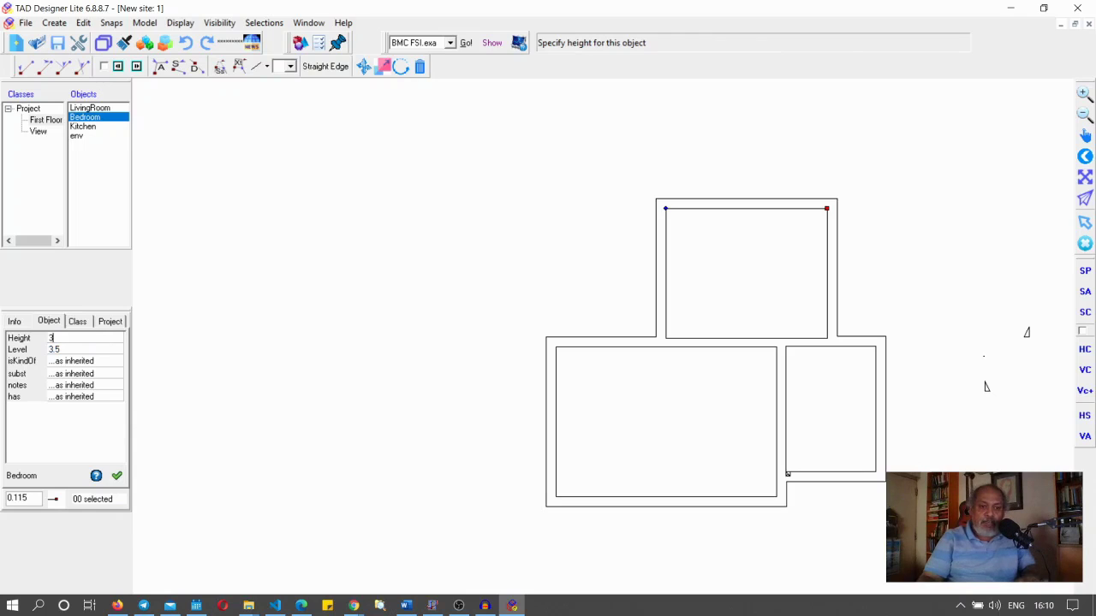
left_click(116, 475)
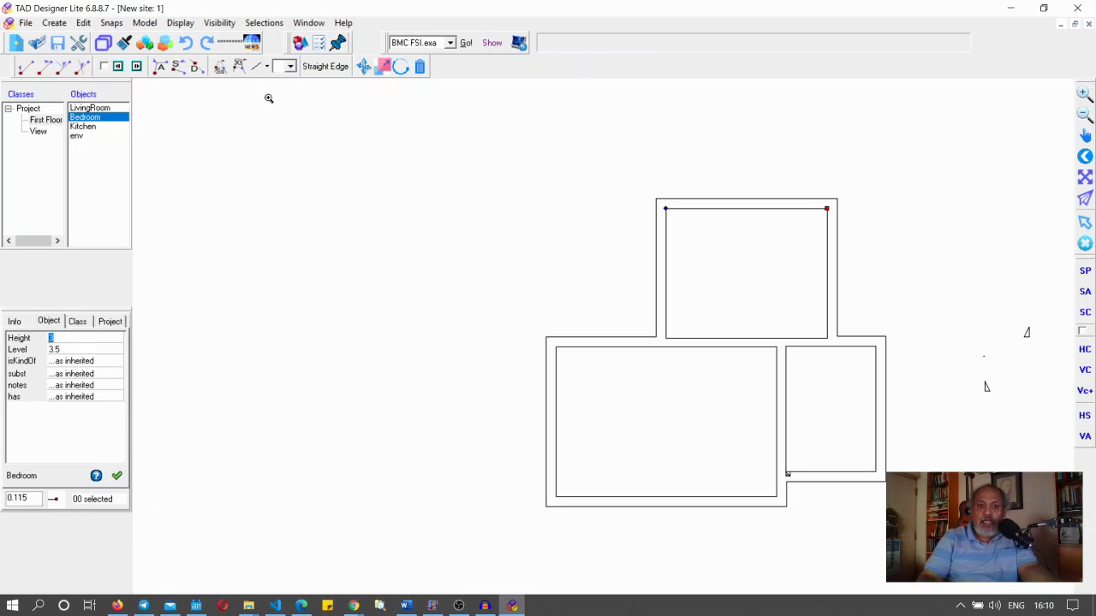
left_click(301, 47)
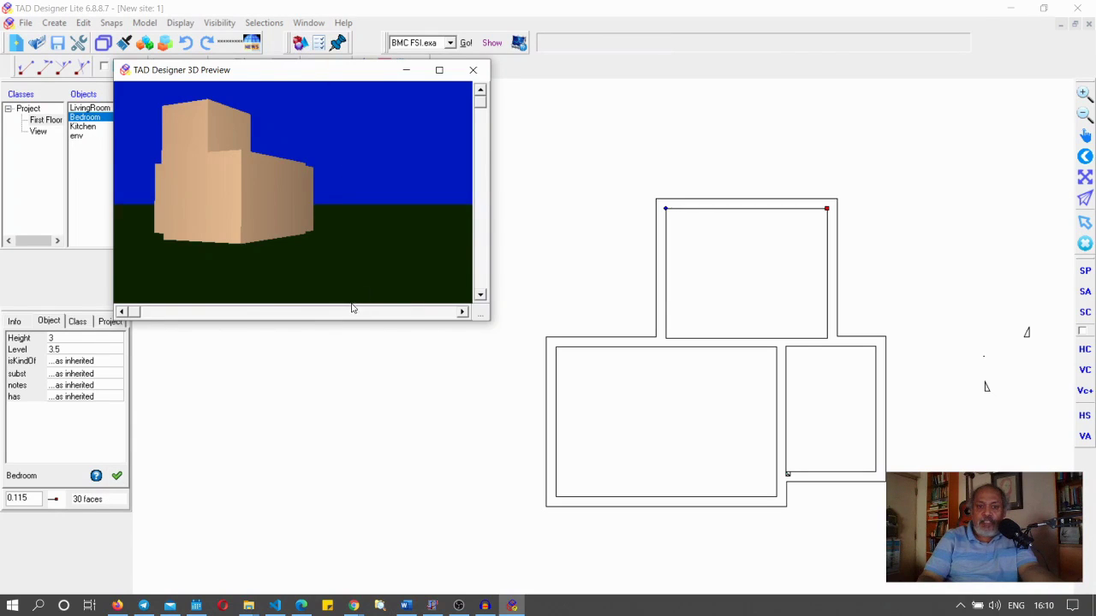
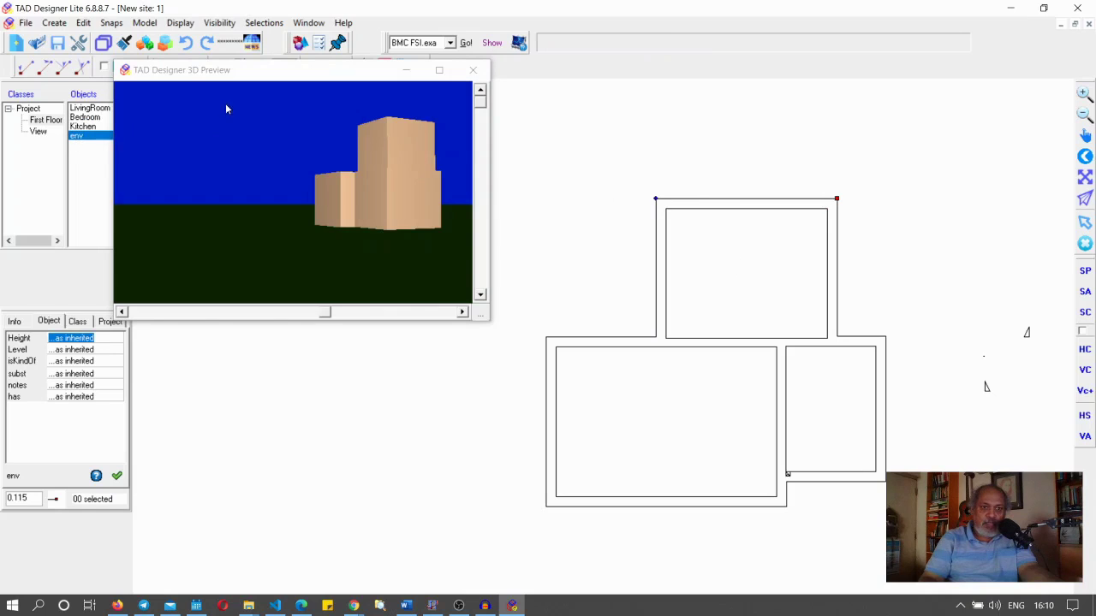
left_click(473, 70)
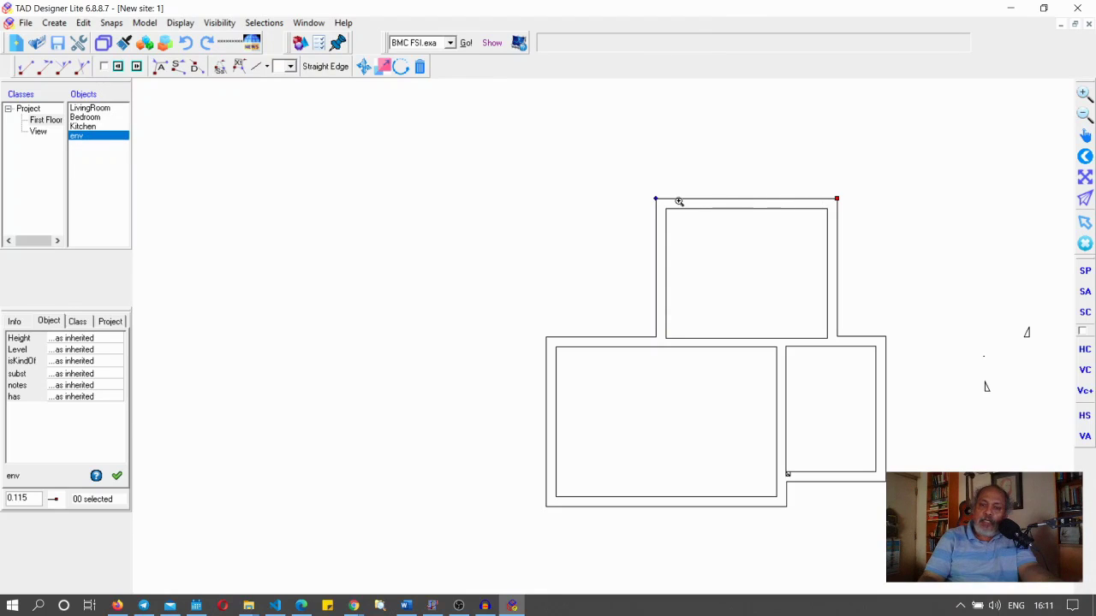
Delete the env outline's two outer corner points around the bedroom so the wall envelope encloses only the living room and kitchen.
left_click(839, 198)
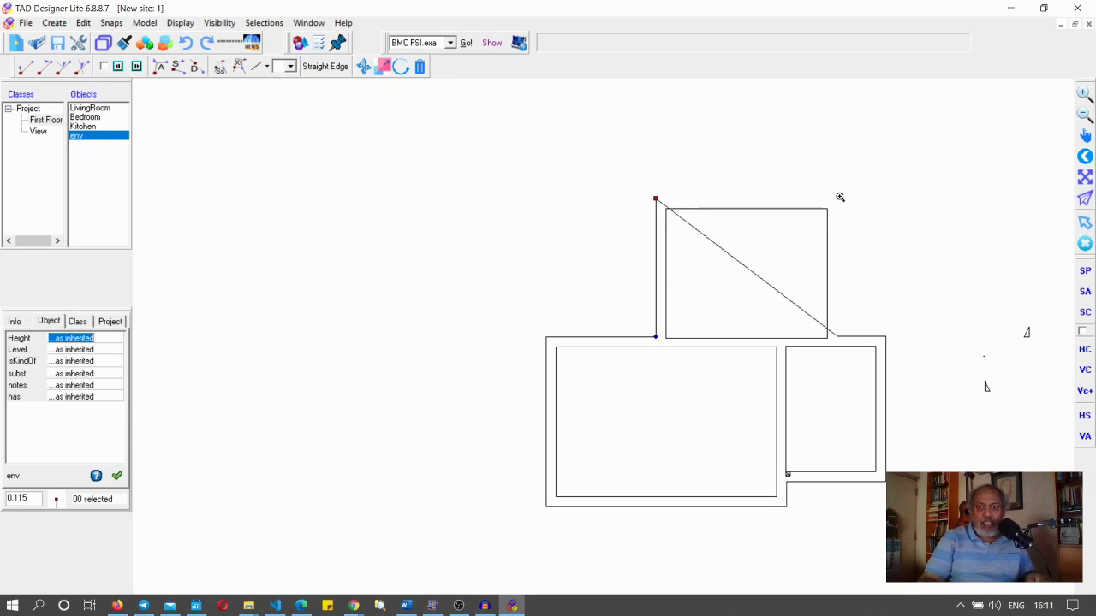
left_click(839, 197)
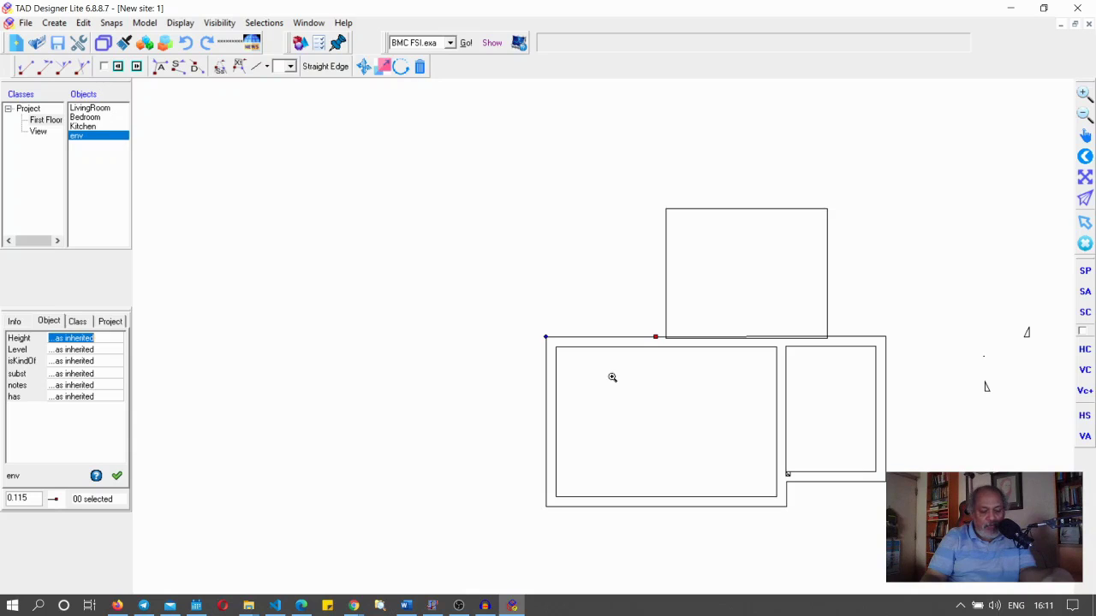
key("Tab")
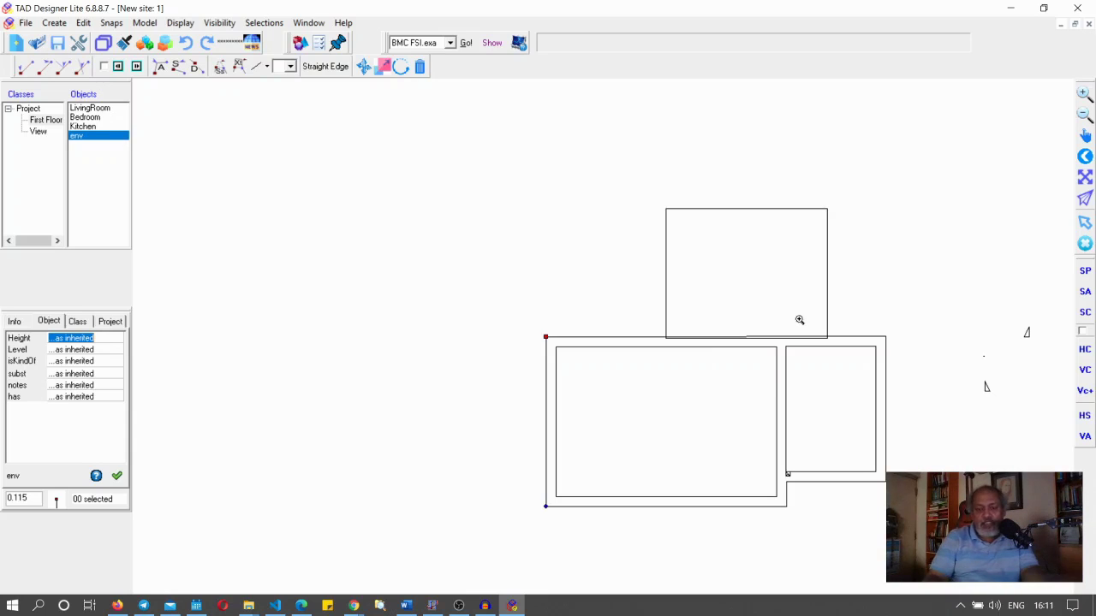
Preview the model with the reduced wall envelope in 3D, turn the view around the raised bedroom and close the preview.
left_click(299, 44)
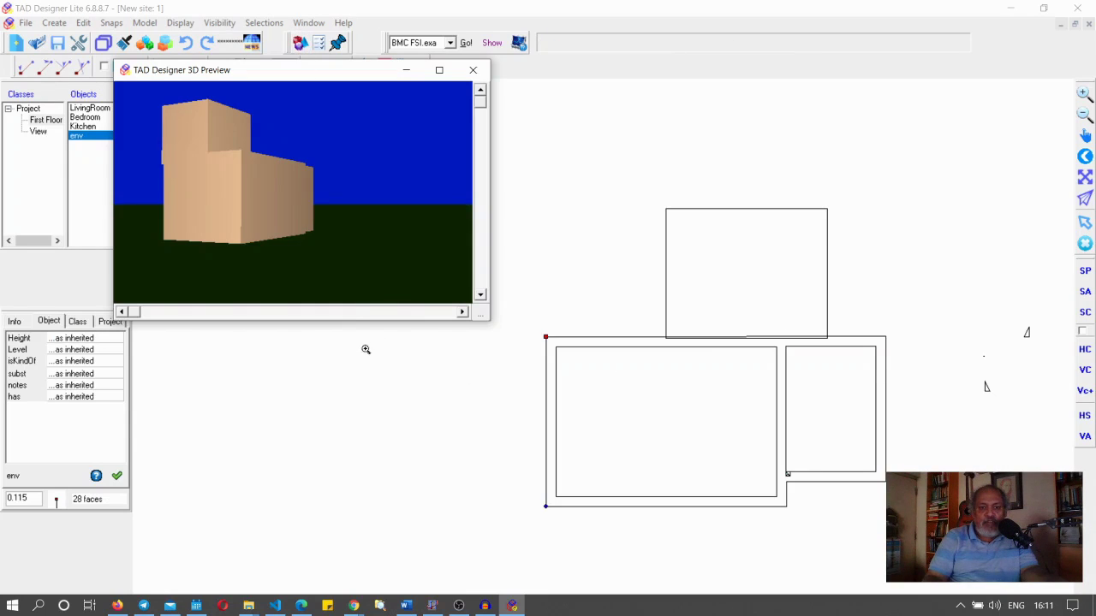
left_click_drag(352, 316, 397, 316)
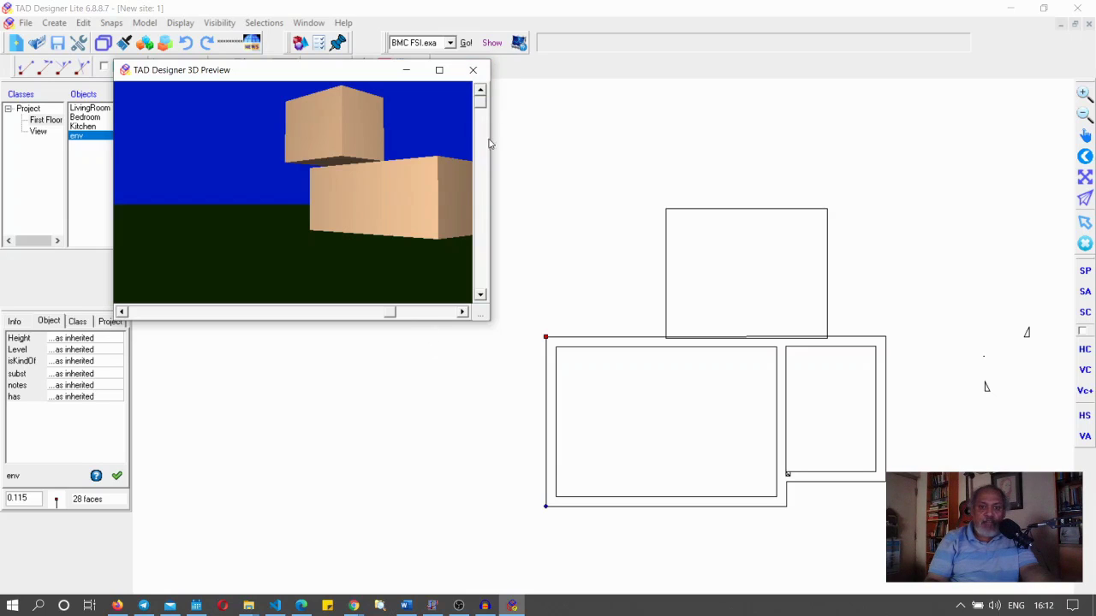
left_click(472, 69)
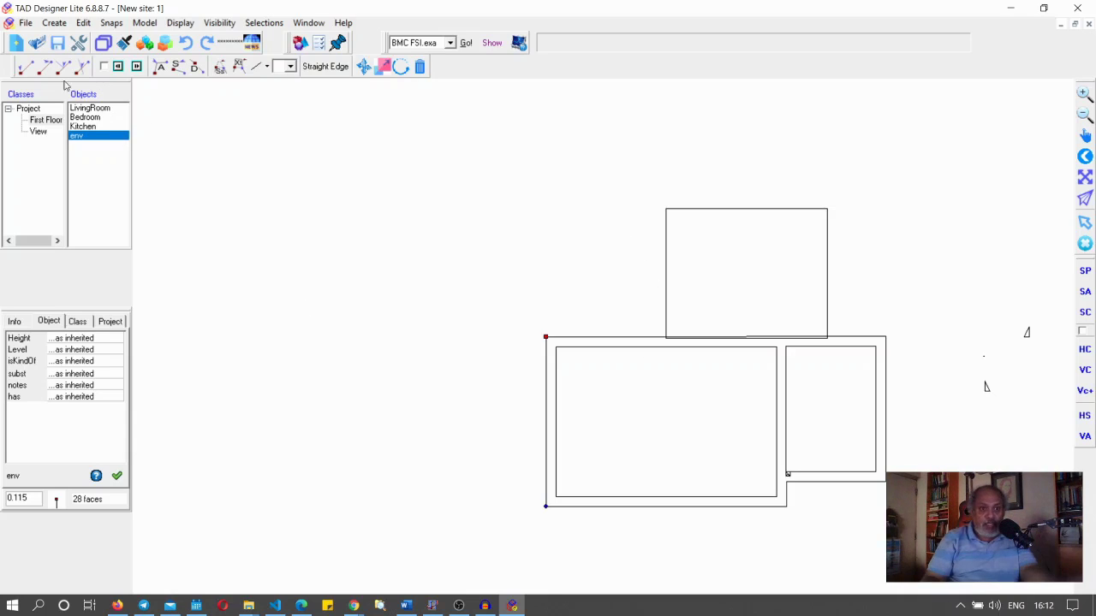
Browse for a model file to open in the TADSamples folder of TAD Designer Lite under Program Files (x86) on drive C.
left_click(37, 43)
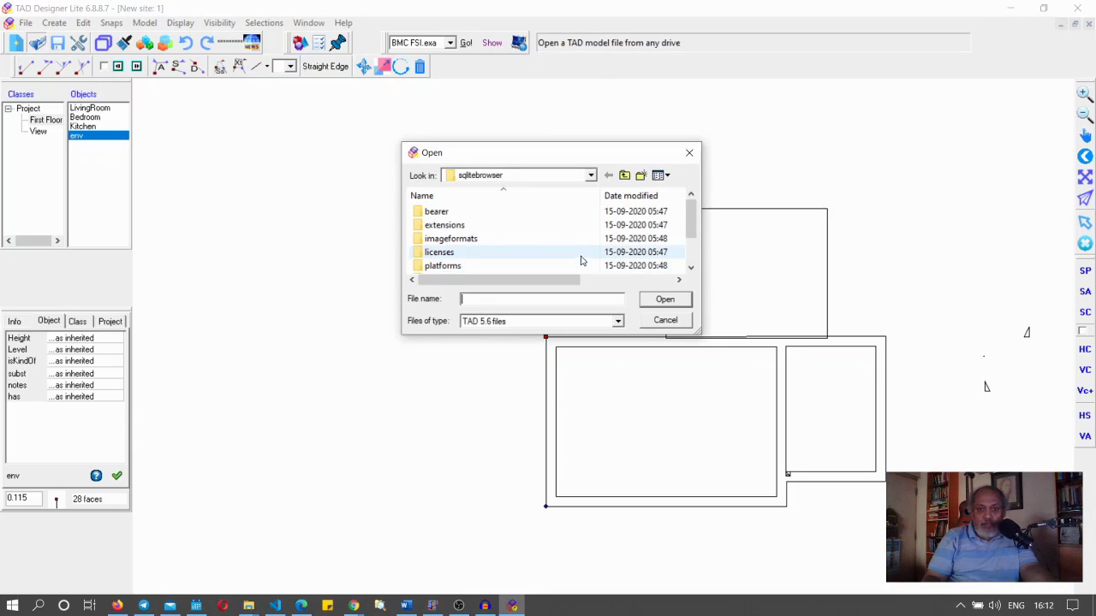
left_click(550, 176)
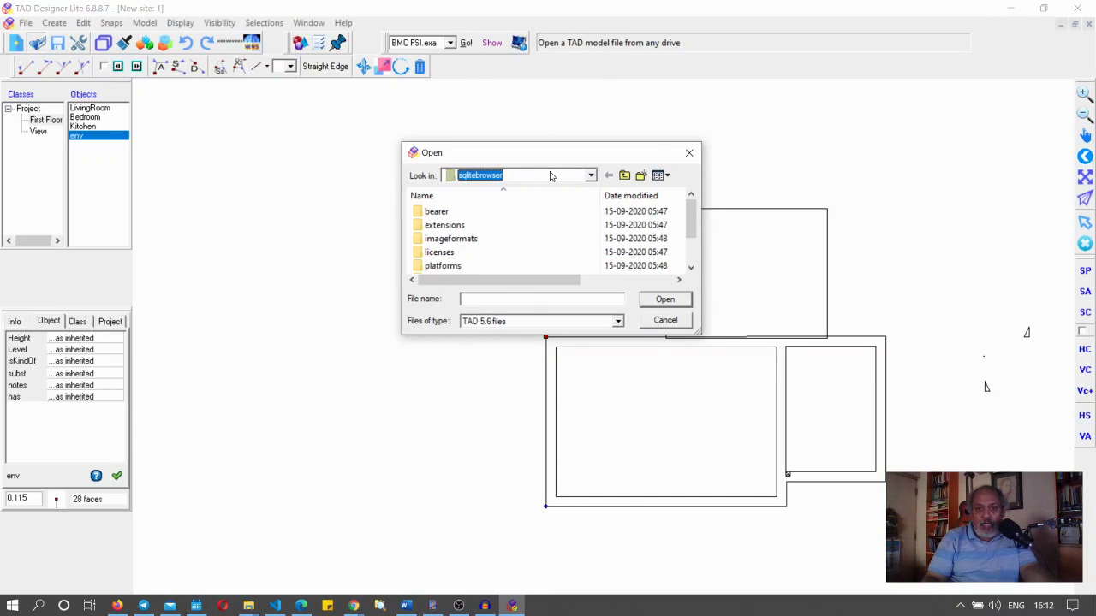
left_click(550, 176)
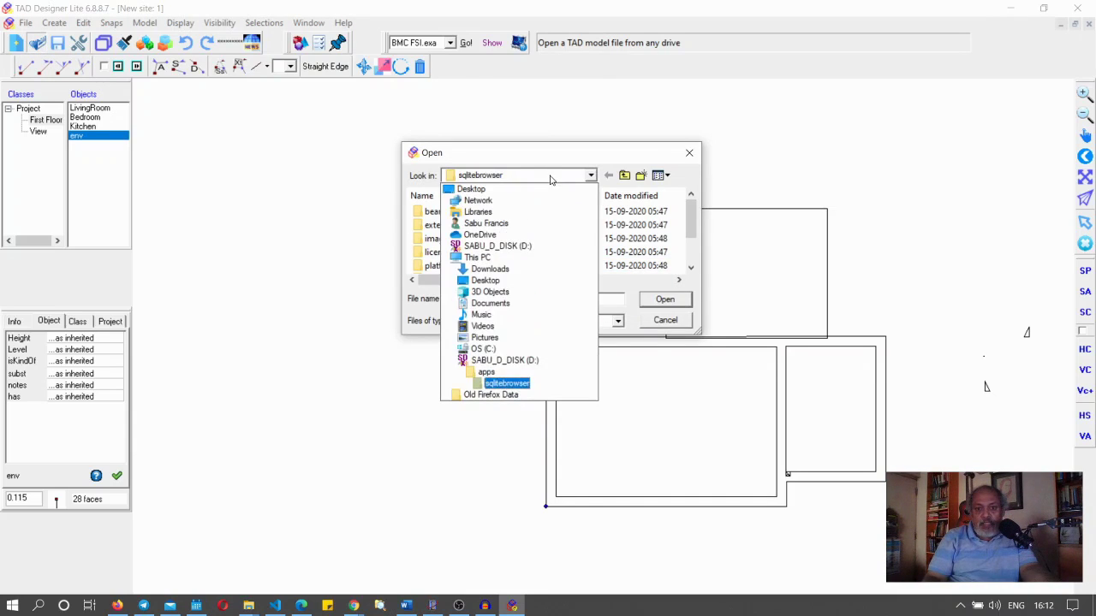
left_click(493, 349)
left_click(452, 225)
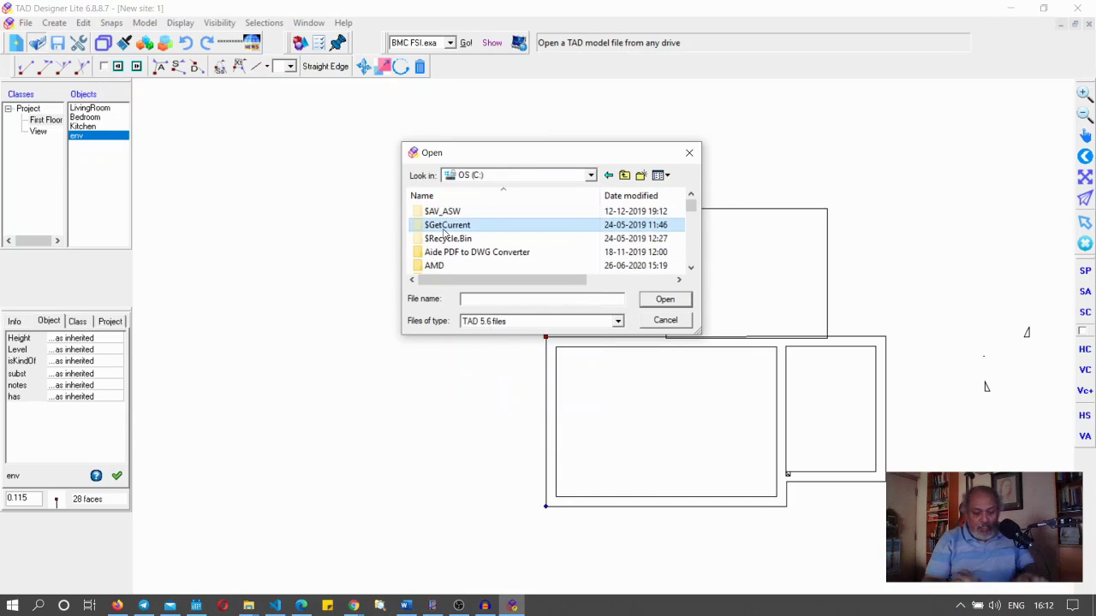
scroll(444, 229, "down", 5)
left_click(445, 227)
double_click(444, 234)
left_click(444, 227)
key("t")
double_click(444, 227)
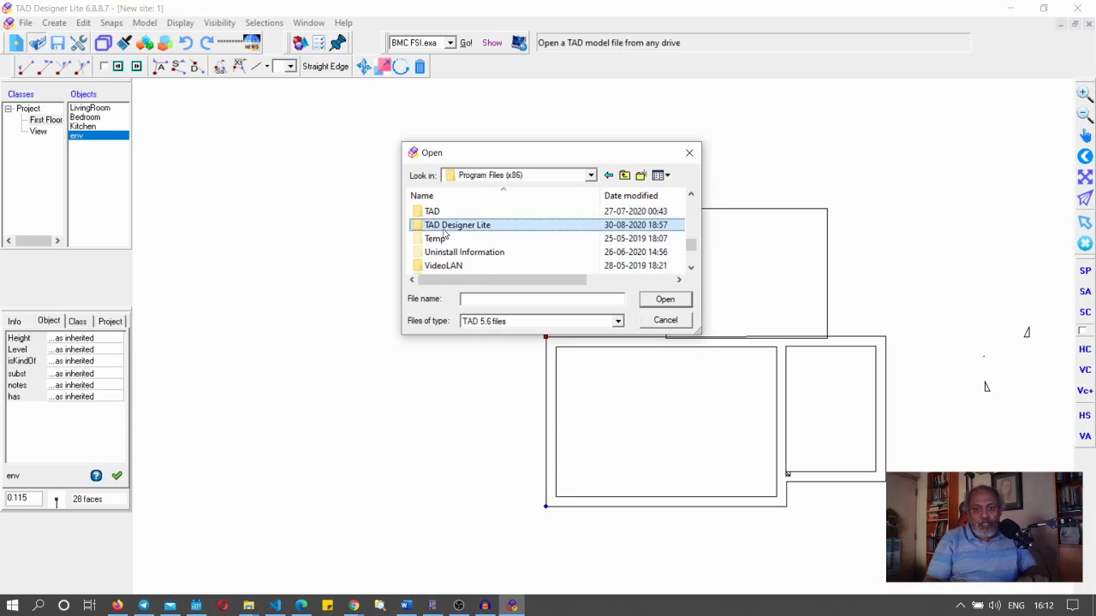
left_click(444, 228)
double_click(444, 226)
Open the sample model PeterUncleBungalowVersion2.TD5 from the TADSamples folder.
key("Down")
key("Down")
key("Down")
key("Down")
key("Down")
key("Down")
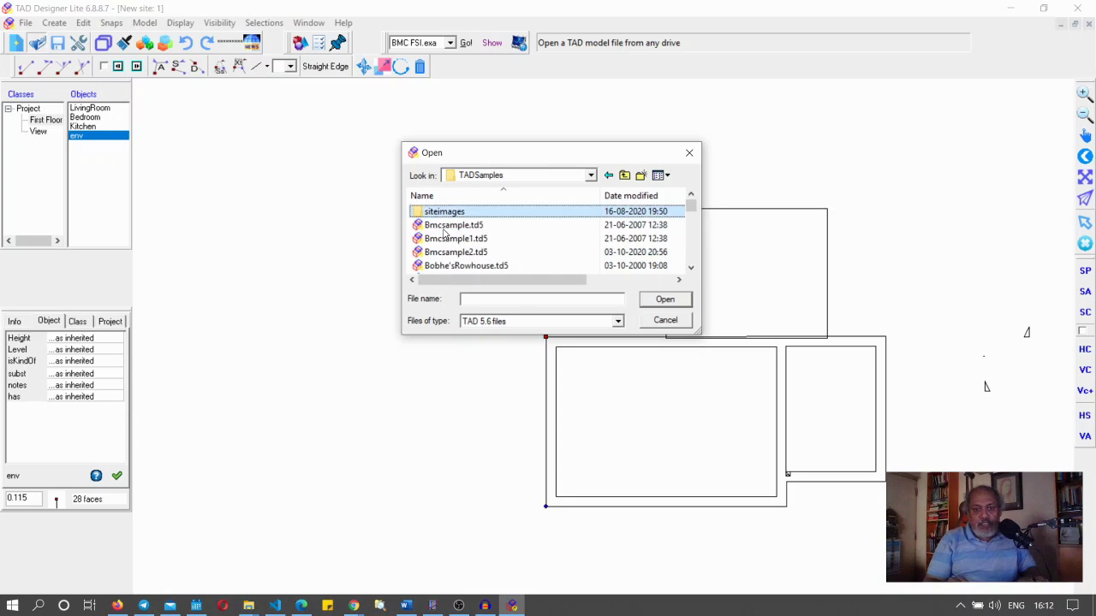
key("Down")
key("Down")
key("Down")
key("Down")
key("Down")
key("Down")
key("Down")
key("Down")
key("Down")
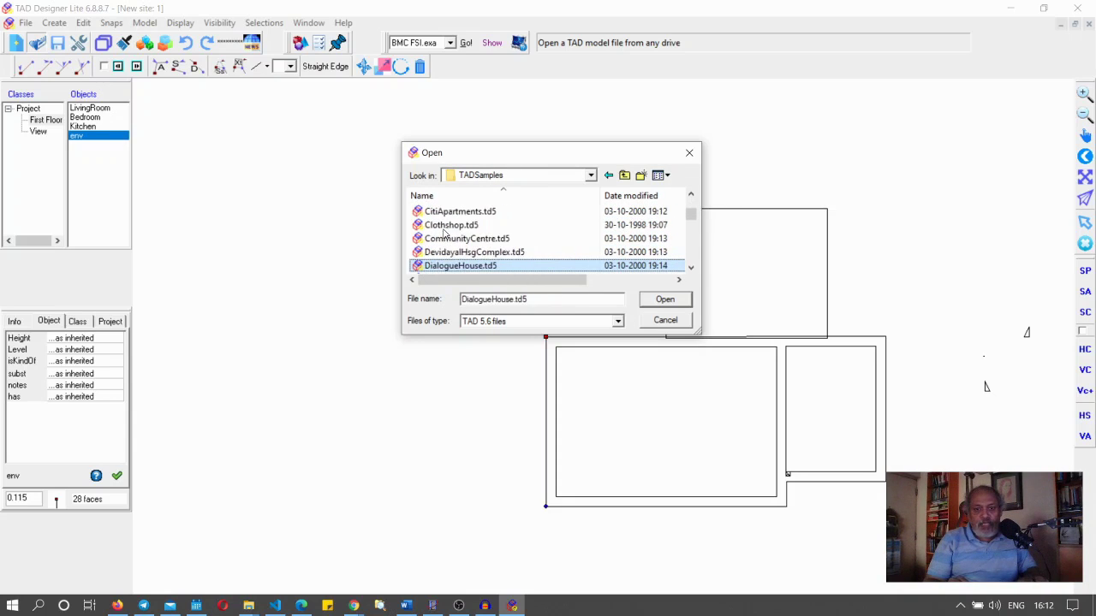
key("Down")
key("Down")
key("p")
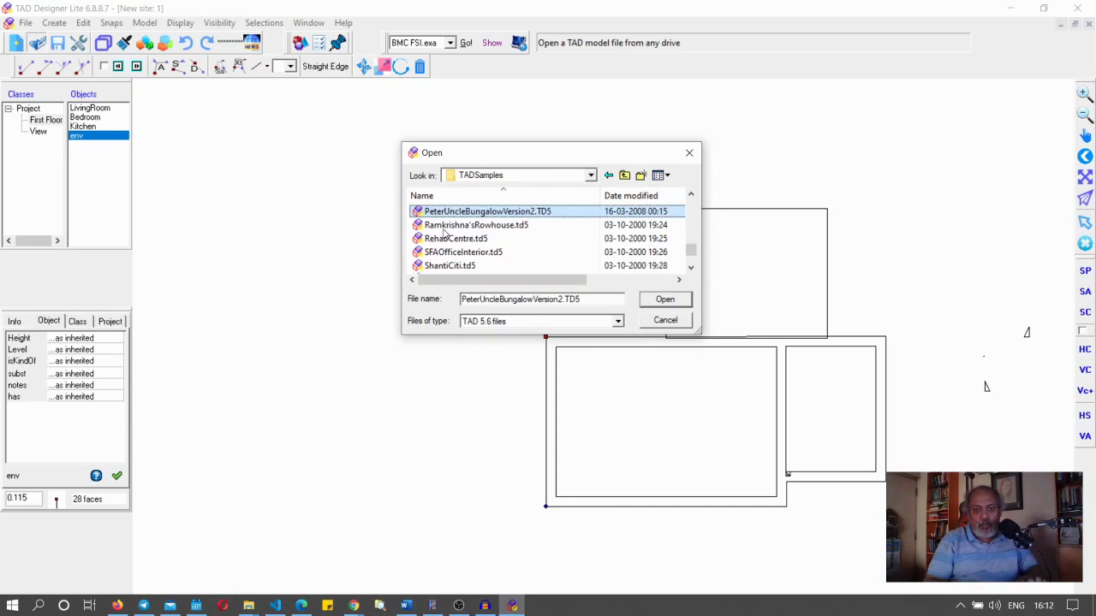
key("Return")
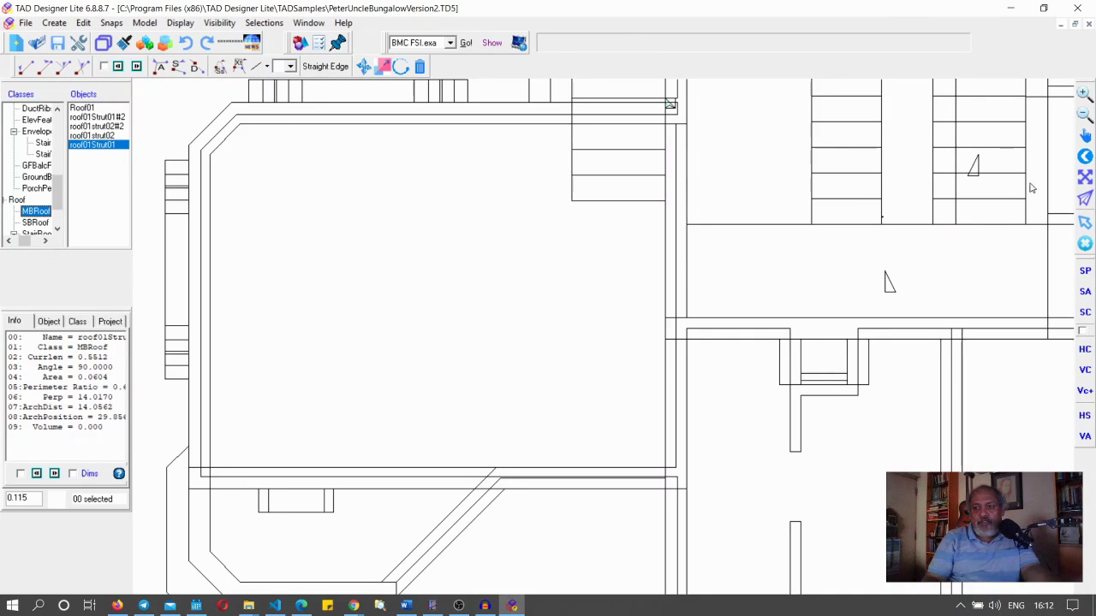
Show the bungalow's full plan, preview it in 3D, turn the view around the building and close the preview.
left_click(1083, 177)
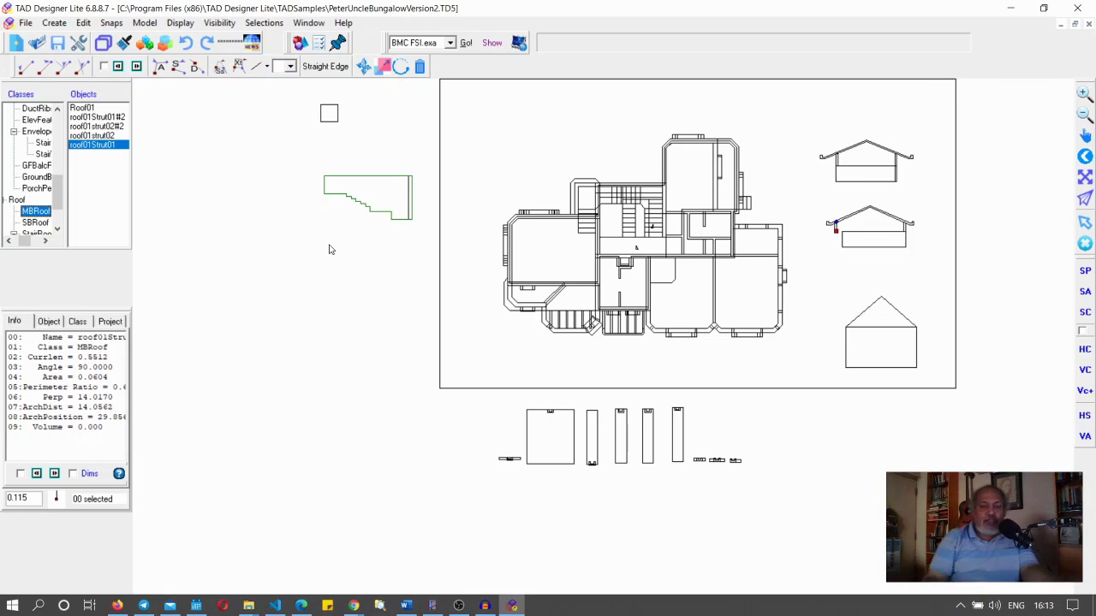
left_click(297, 43)
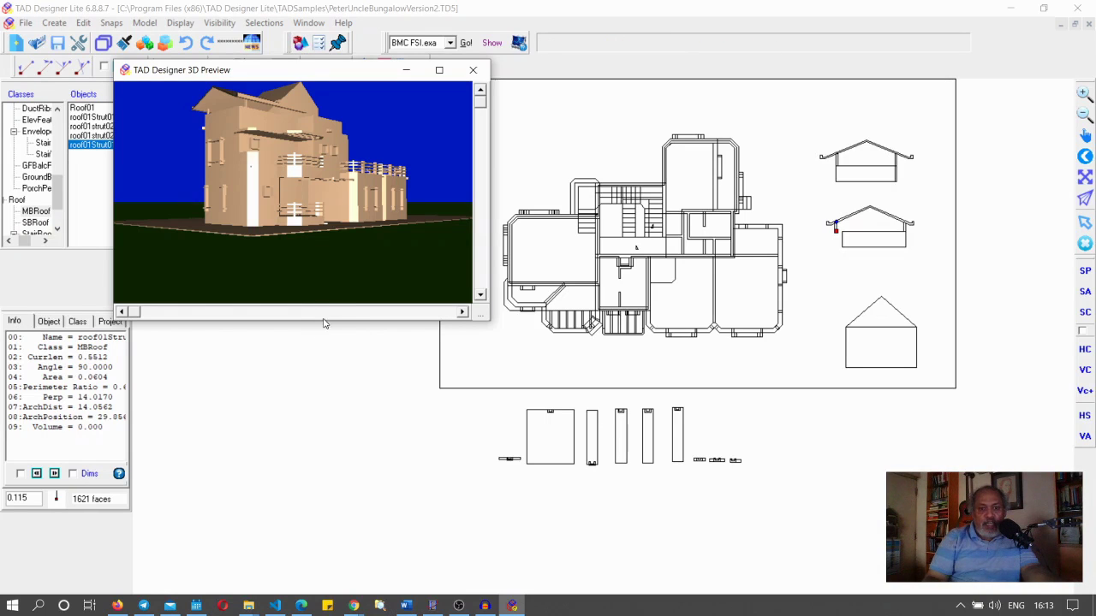
left_click(327, 314)
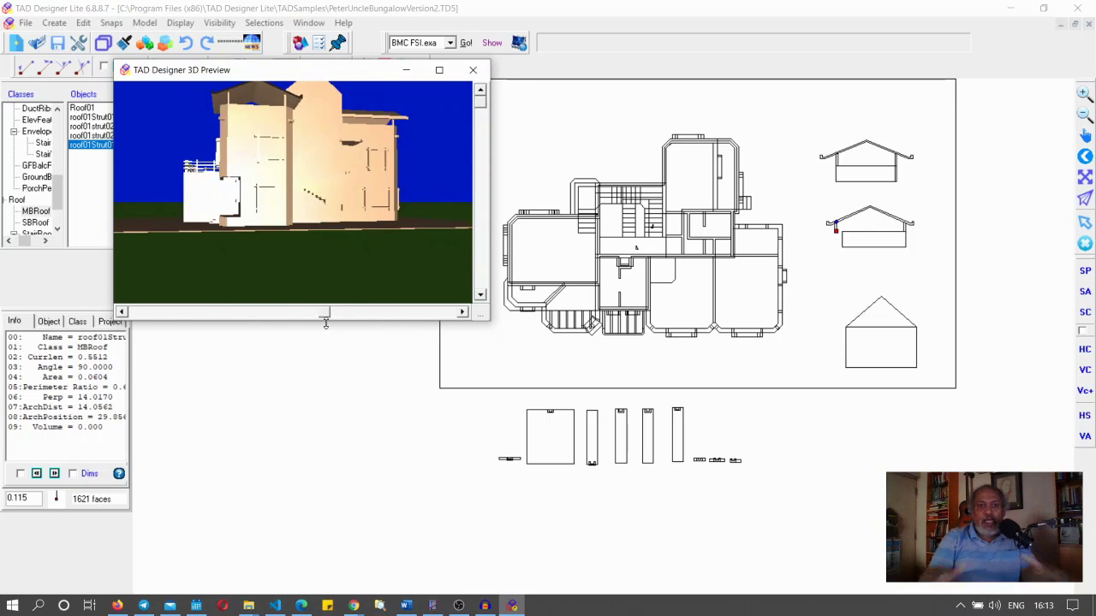
mouse_move(324, 314)
left_mouse_down()
mouse_move(156, 313)
mouse_move(332, 318)
left_mouse_up()
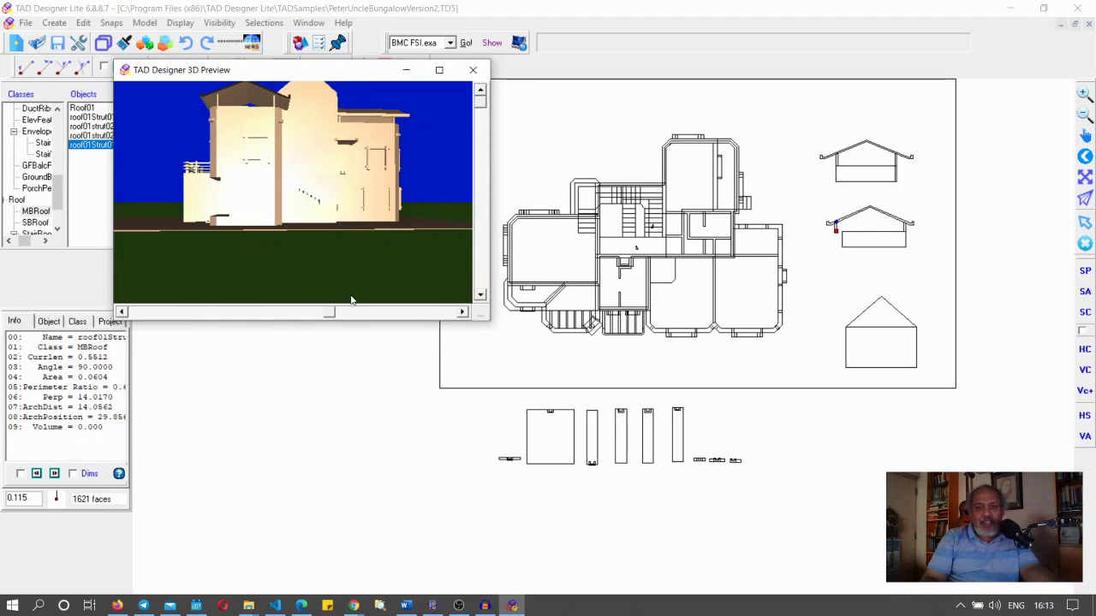
left_click(473, 70)
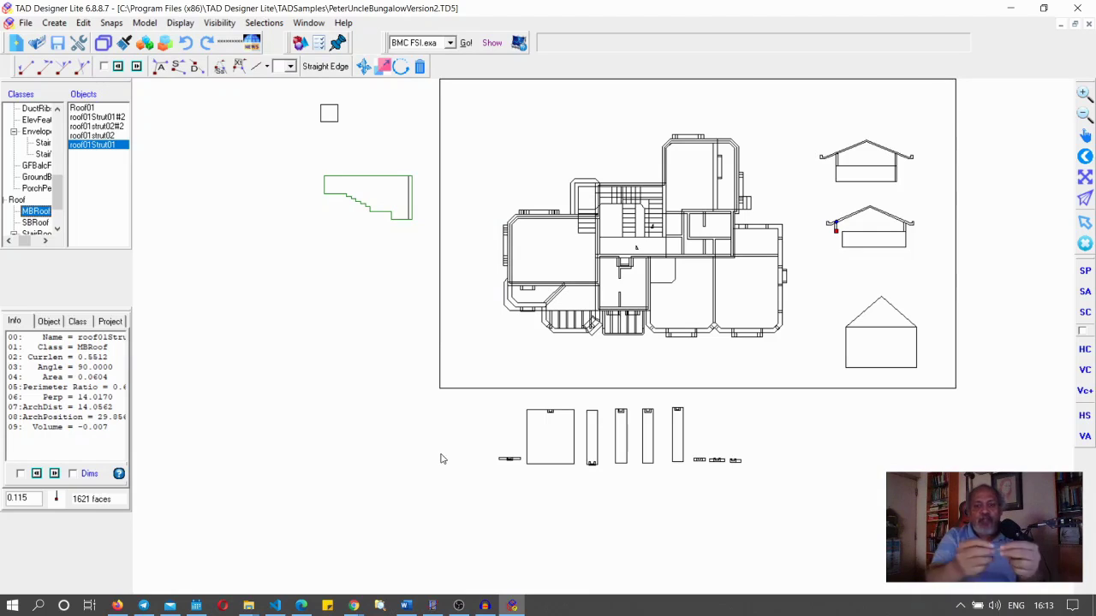
Close the sample bungalow model to return to the house model and show the program's About information.
left_click(1085, 137)
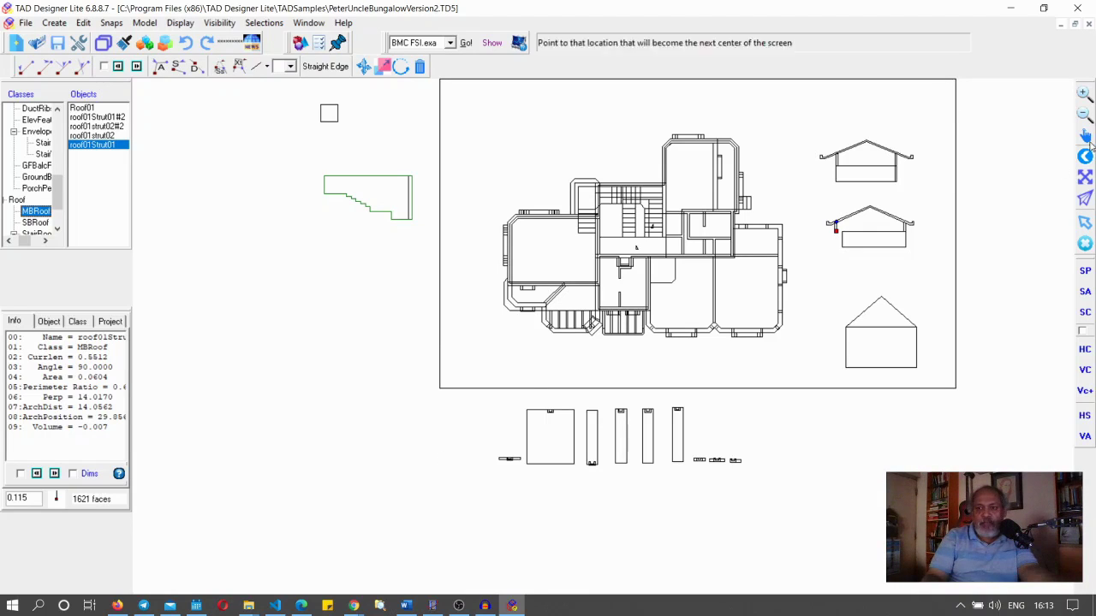
left_click(1088, 24)
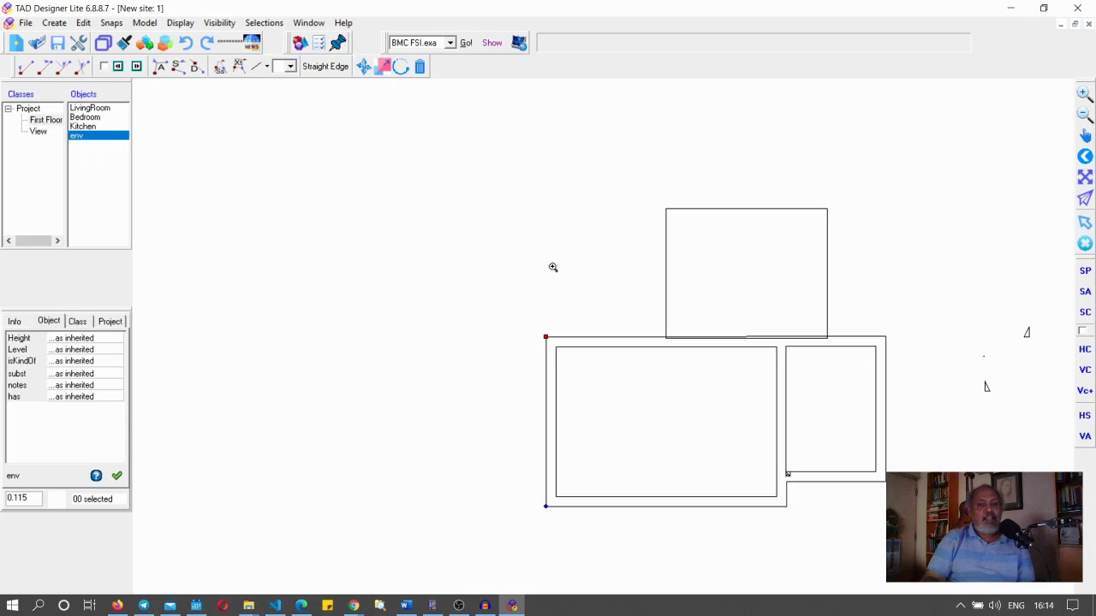
left_click(343, 23)
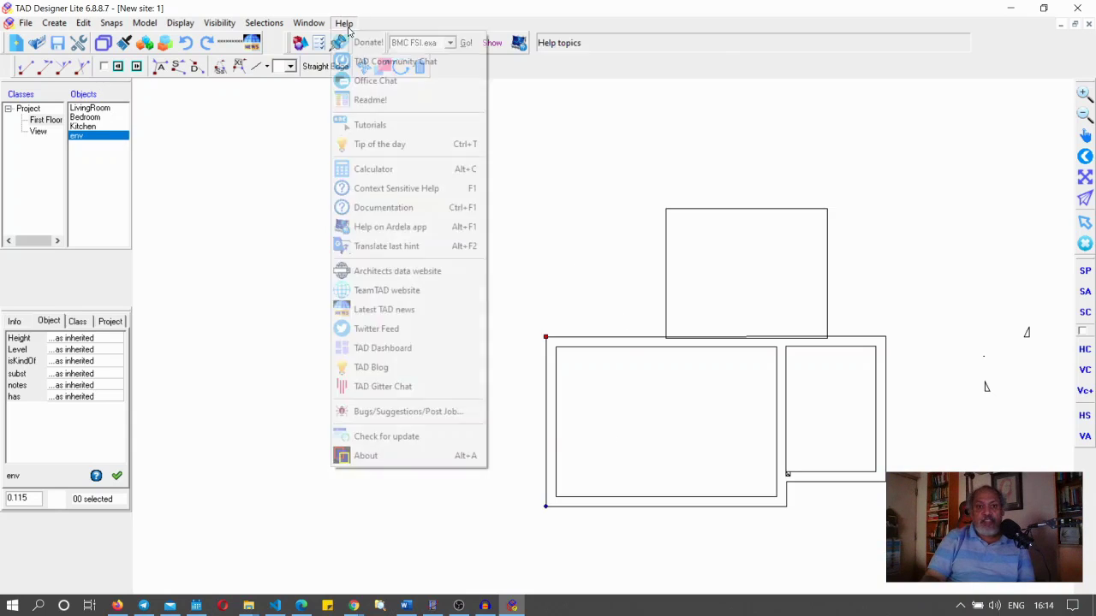
left_click(369, 458)
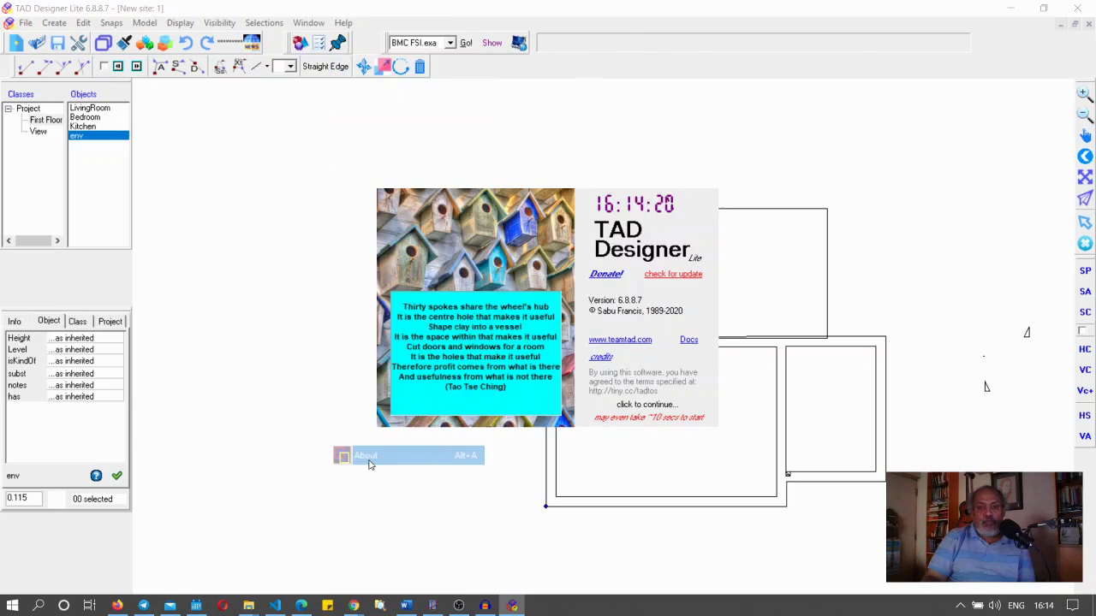